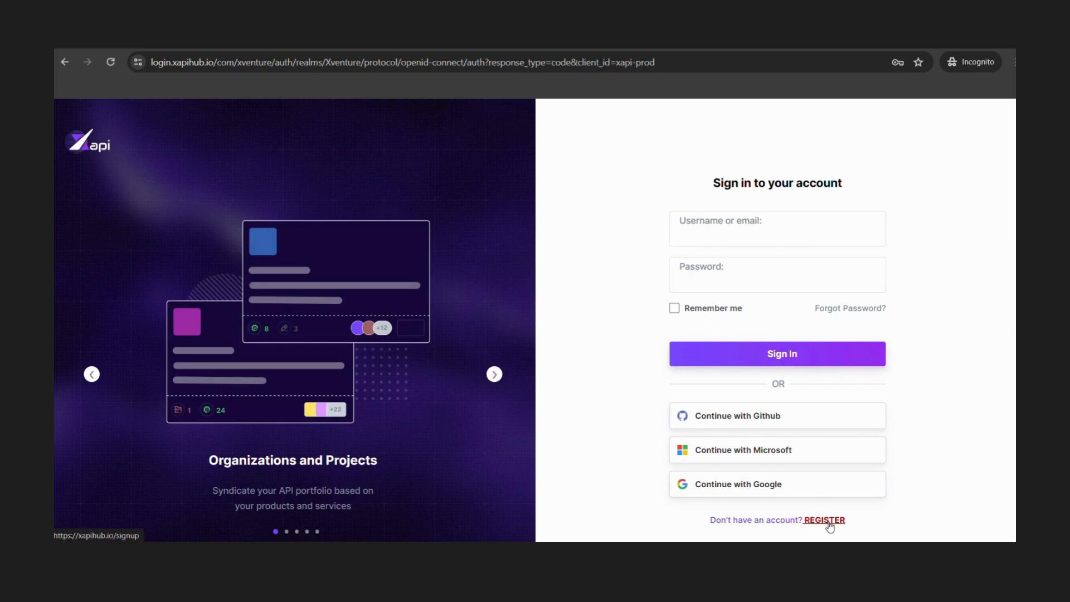
- Look at the account registration page and return through the site's home page to the sign-in page
{"action": "left_click", "coordinate": [828, 522]}
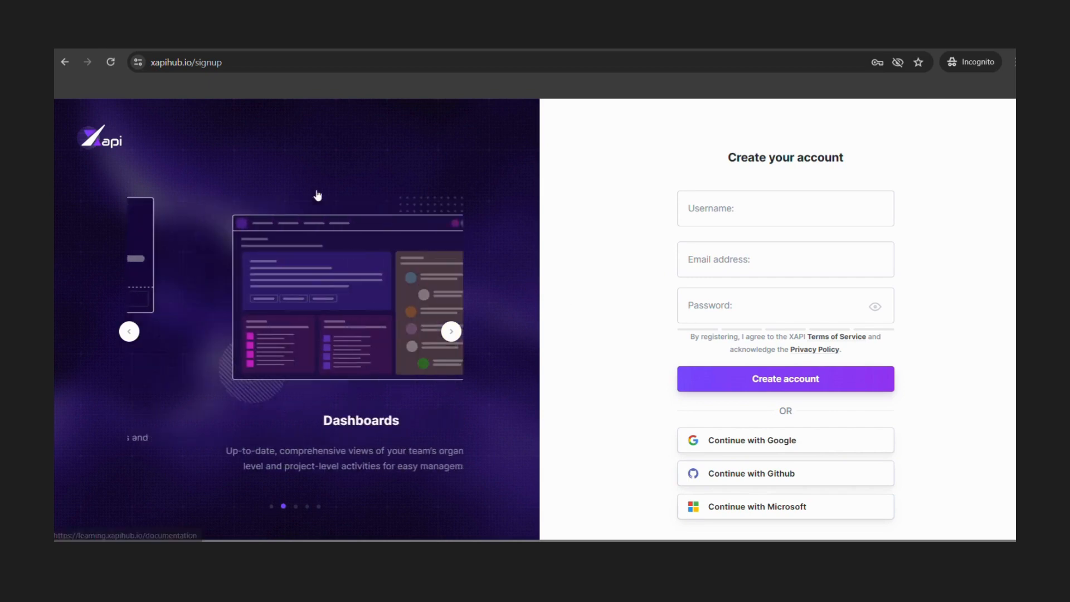
{"action": "left_click", "coordinate": [95, 143]}
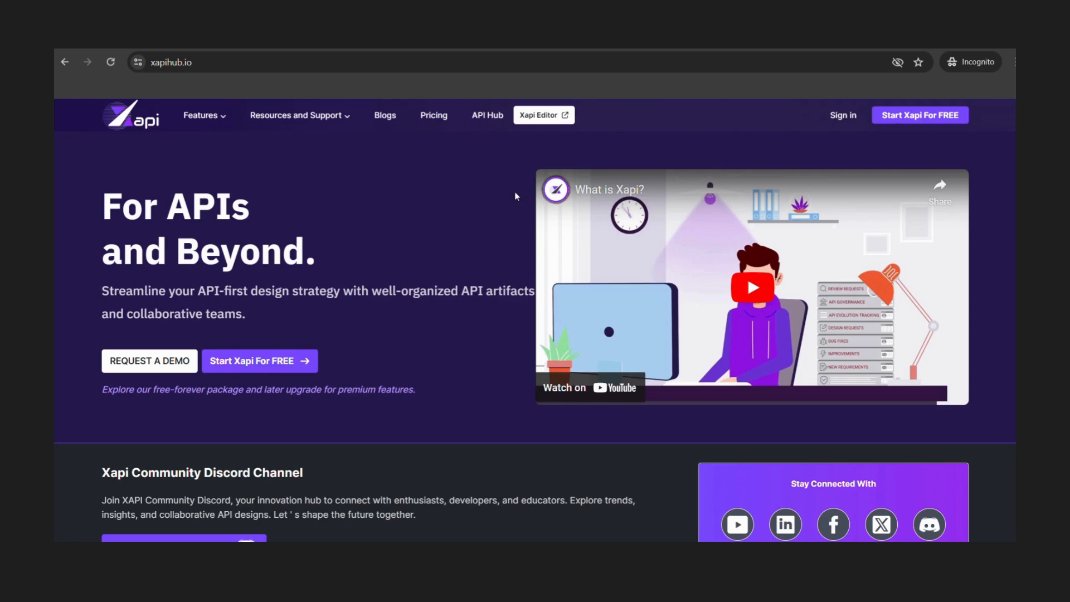
{"action": "left_click", "coordinate": [843, 118]}
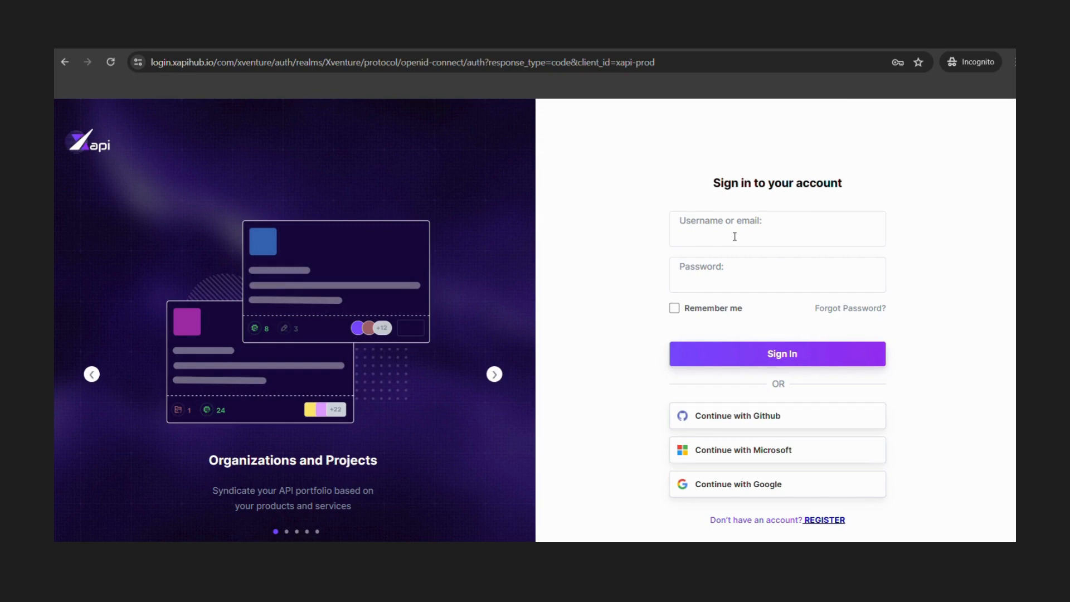
- Sign in with the saved account e-mail and password, and dismiss the getting-started introduction on the dashboard
{"action": "left_click", "coordinate": [735, 236]}
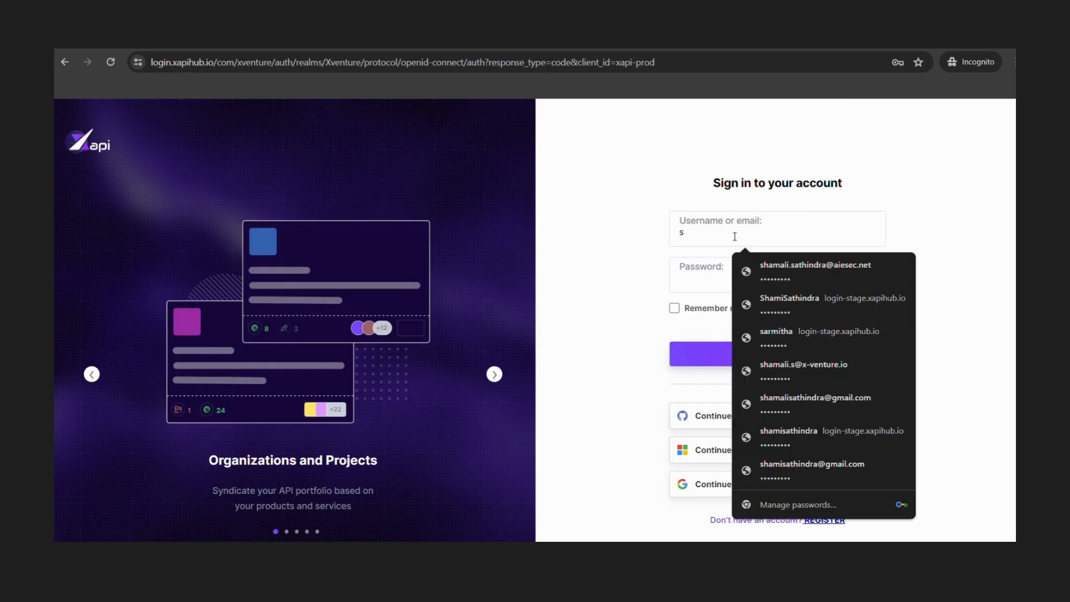
{"action": "left_click", "coordinate": [805, 273]}
{"action": "left_click", "coordinate": [774, 355]}
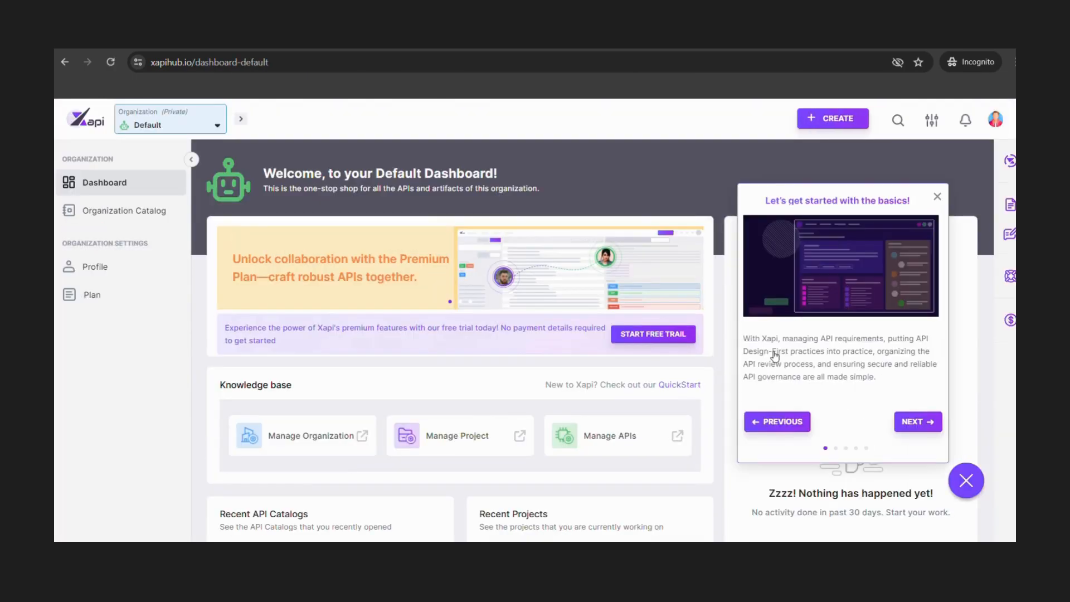
{"action": "left_click", "coordinate": [937, 196]}
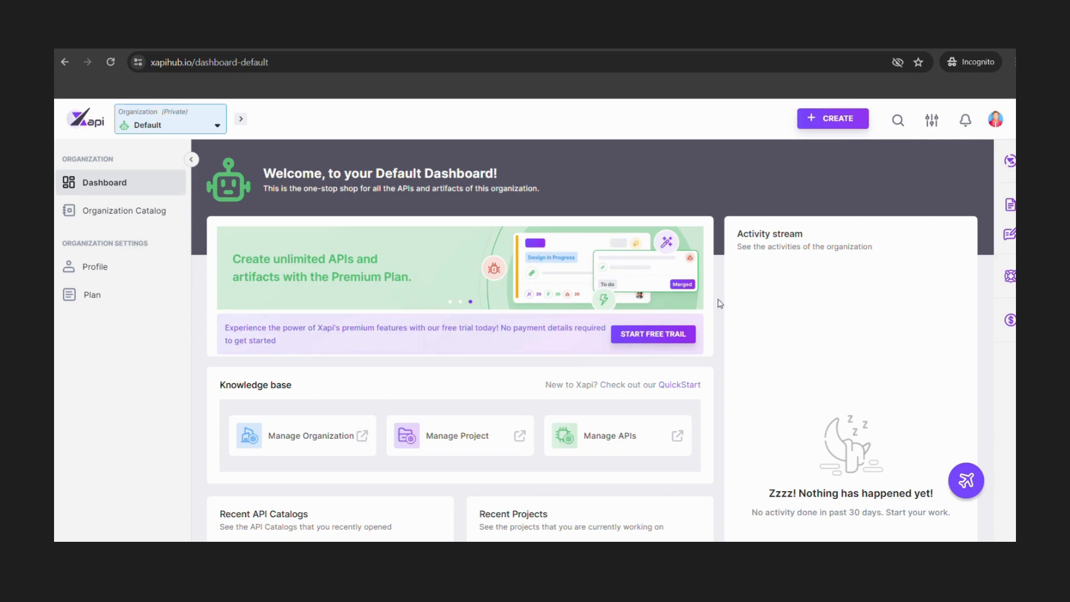
- Examine which items can be created and look over the sections of the default organization's dashboard
{"action": "left_click", "coordinate": [836, 117]}
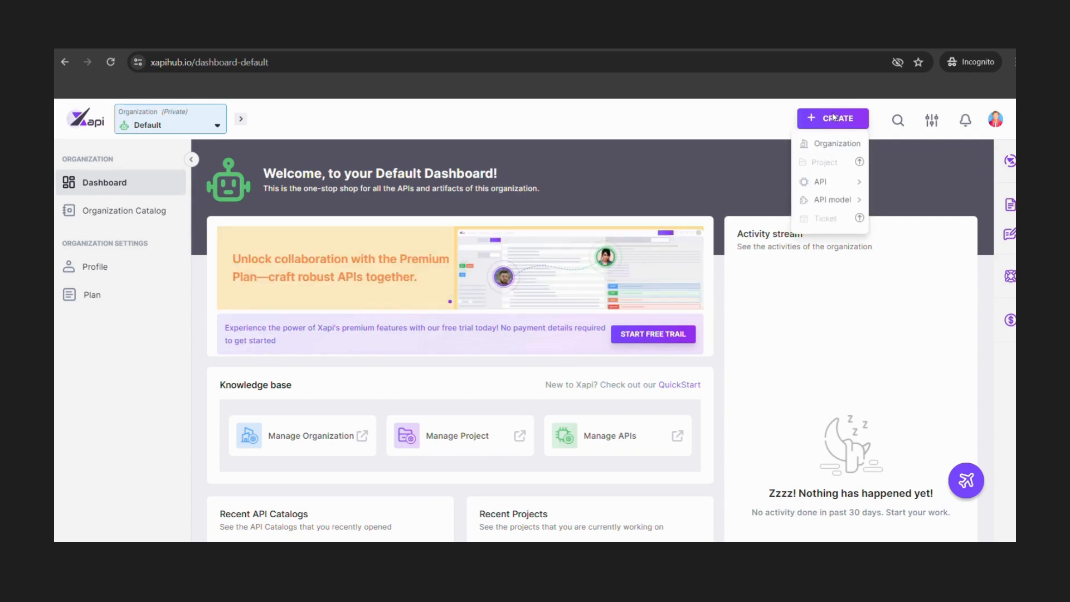
{"action": "left_click", "coordinate": [683, 175]}
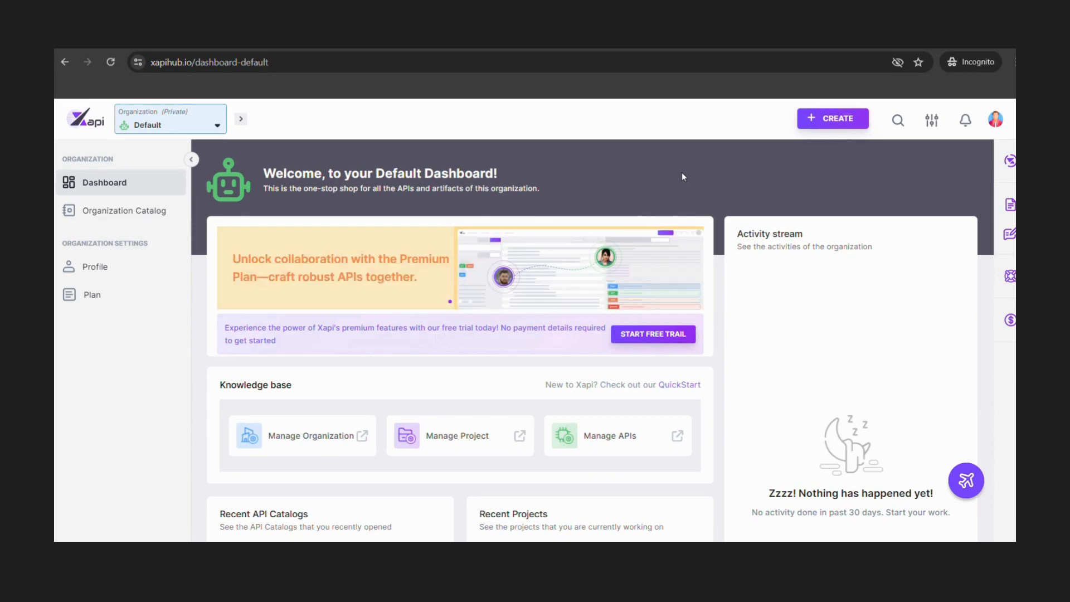
{"action": "scroll", "coordinate": [586, 423], "scroll_direction": "down", "scroll_amount": 3}
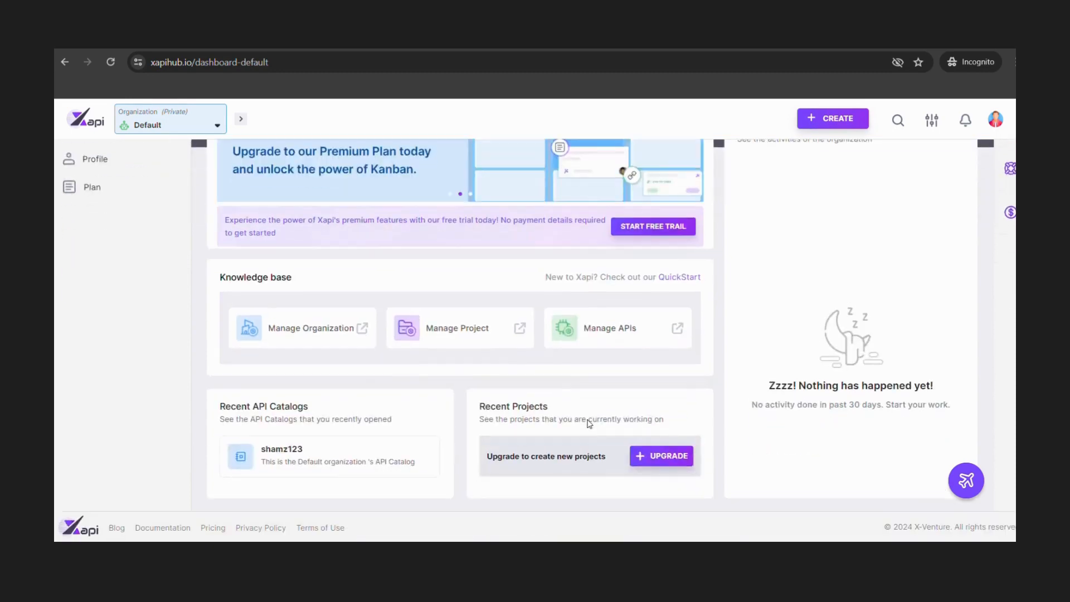
{"action": "scroll", "coordinate": [588, 419], "scroll_direction": "up", "scroll_amount": 3}
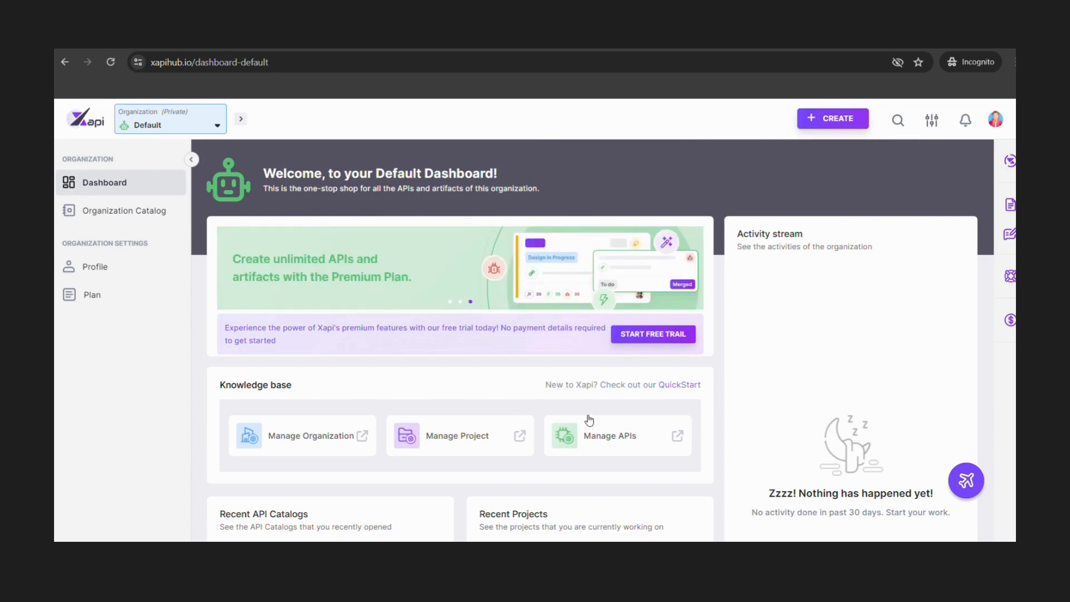
- Review the subscription plans offered for a new organization and close the plan overview
{"action": "left_click", "coordinate": [853, 119]}
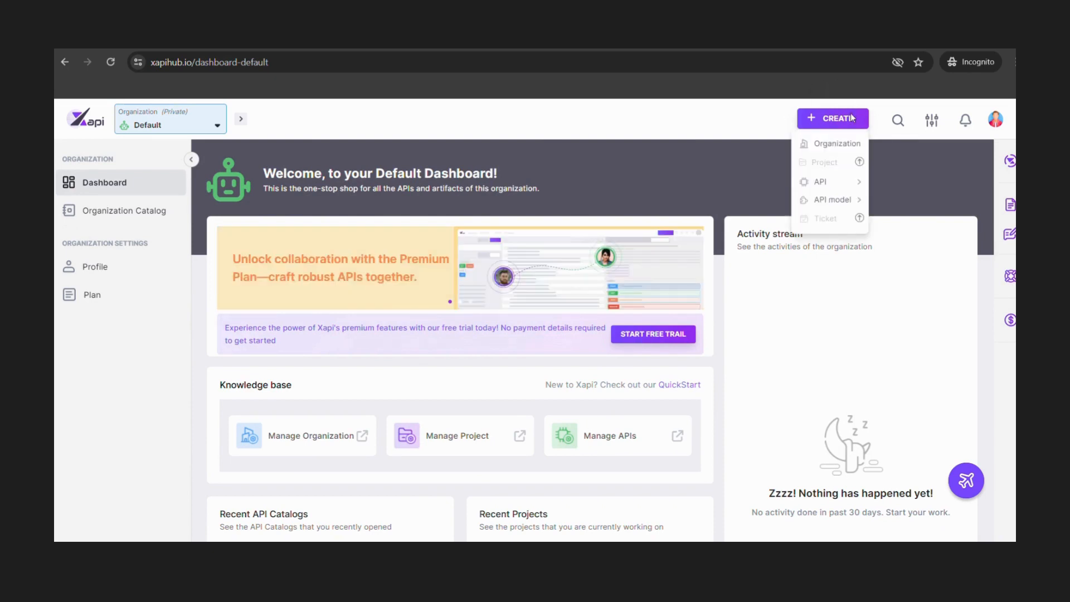
{"action": "left_click", "coordinate": [837, 144]}
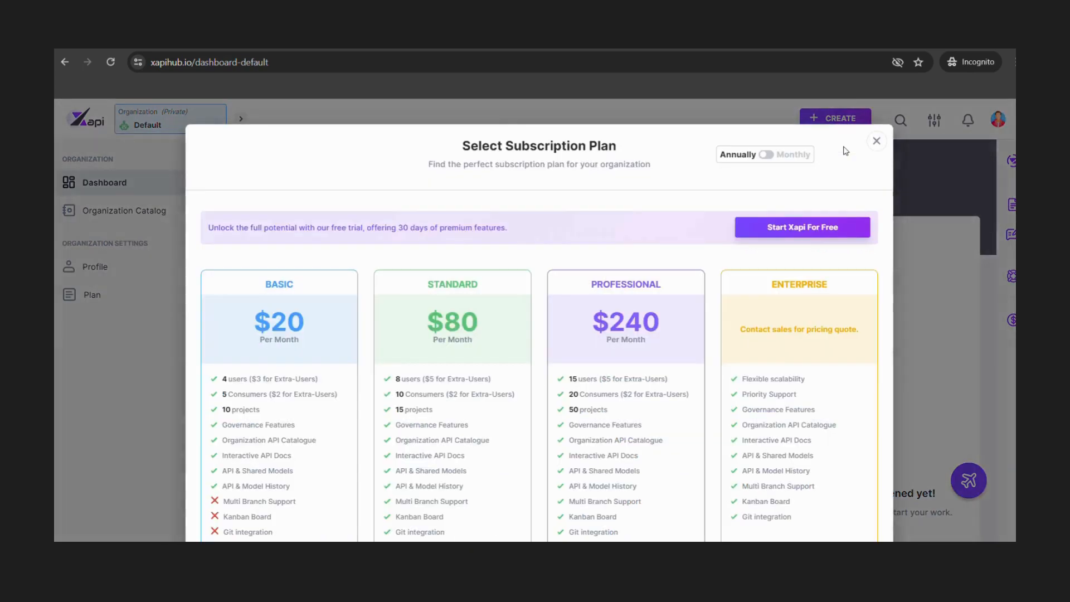
{"action": "scroll", "coordinate": [598, 466], "scroll_direction": "down", "scroll_amount": 1}
{"action": "scroll", "coordinate": [598, 467], "scroll_direction": "down", "scroll_amount": 2}
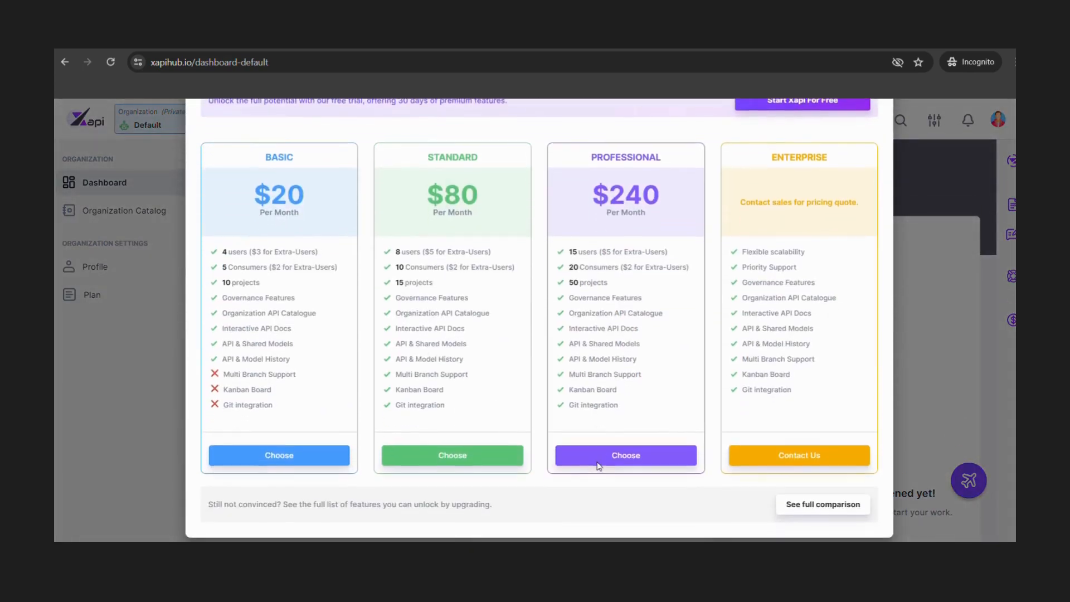
{"action": "scroll", "coordinate": [598, 468], "scroll_direction": "up", "scroll_amount": 1}
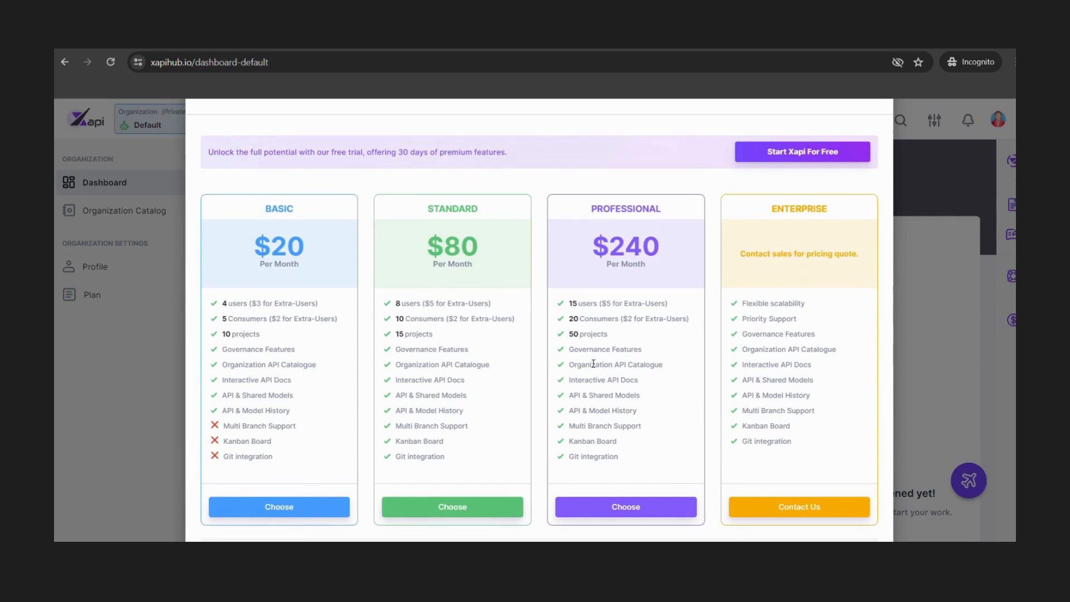
{"action": "scroll", "coordinate": [594, 363], "scroll_direction": "up", "scroll_amount": 2}
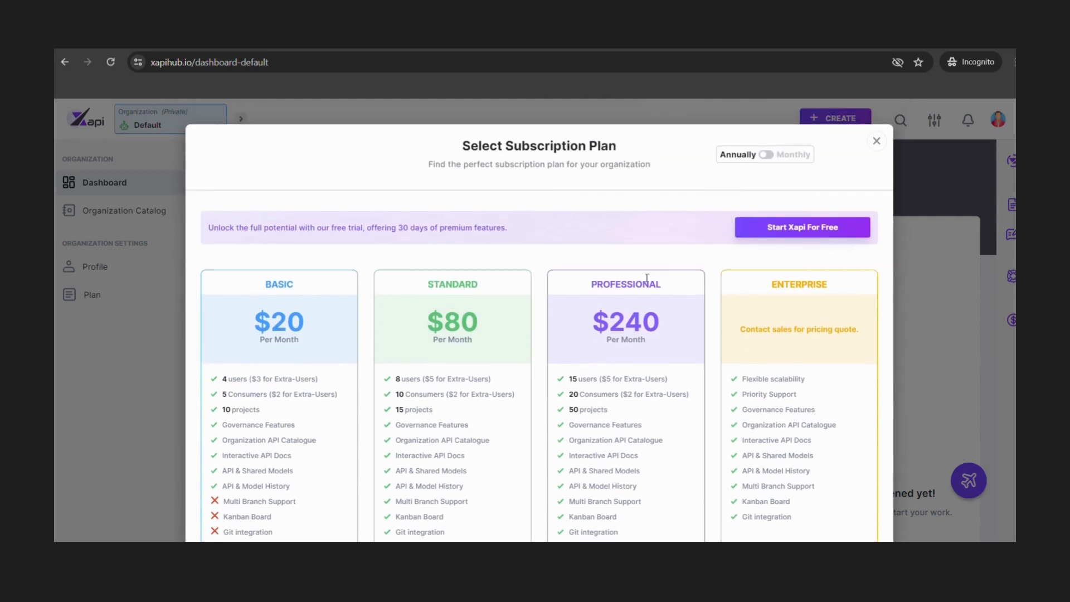
{"action": "left_click", "coordinate": [877, 141]}
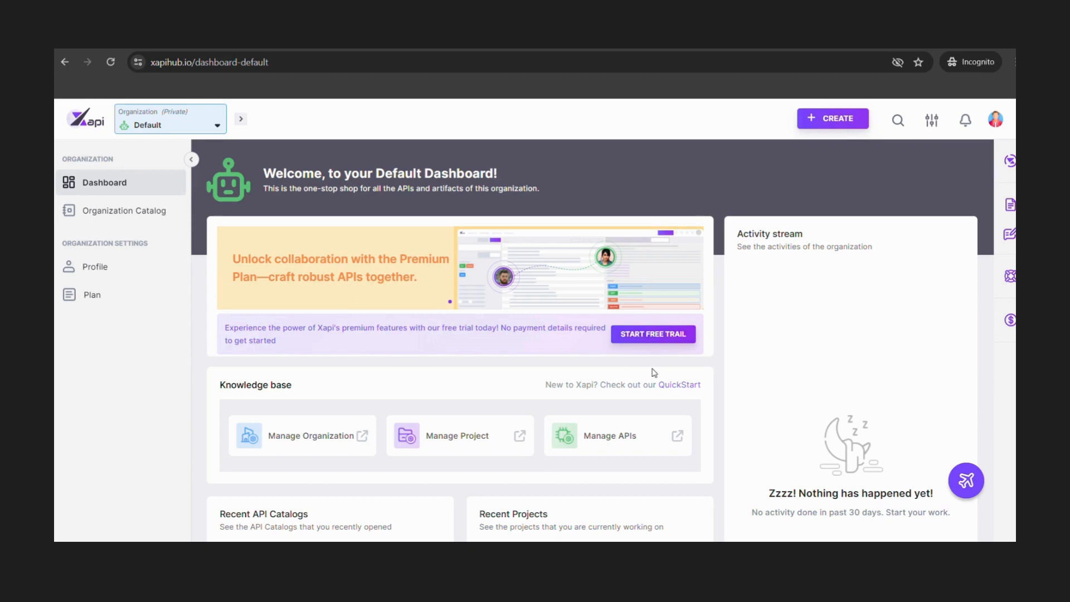
- Begin creating a new organization and start it on the 30-day free trial
{"action": "scroll", "coordinate": [650, 408], "scroll_direction": "down", "scroll_amount": 2}
{"action": "scroll", "coordinate": [655, 410], "scroll_direction": "up", "scroll_amount": 2}
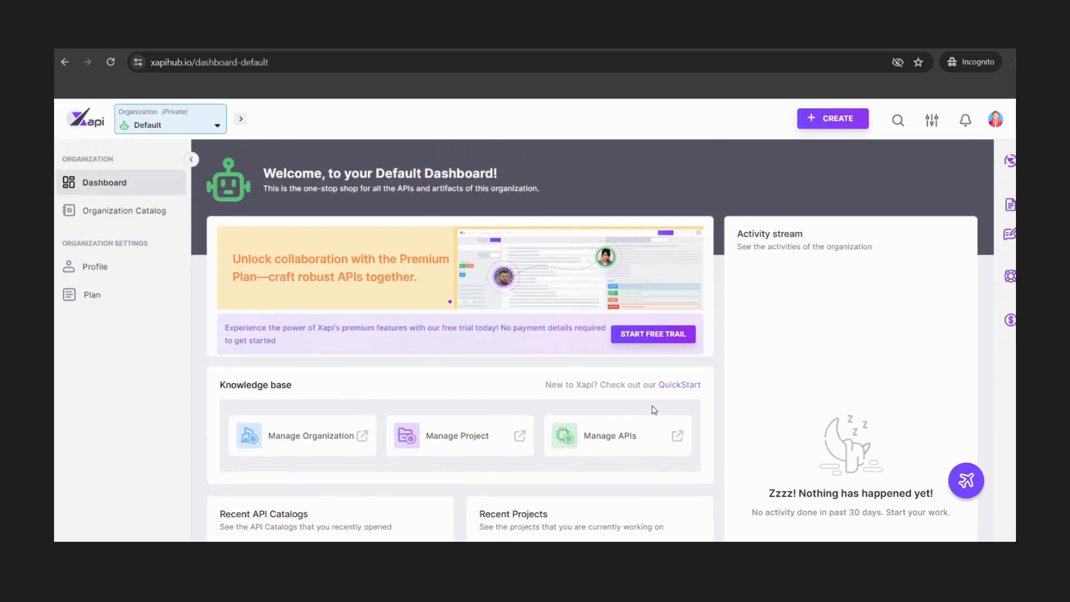
{"action": "left_click", "coordinate": [837, 120]}
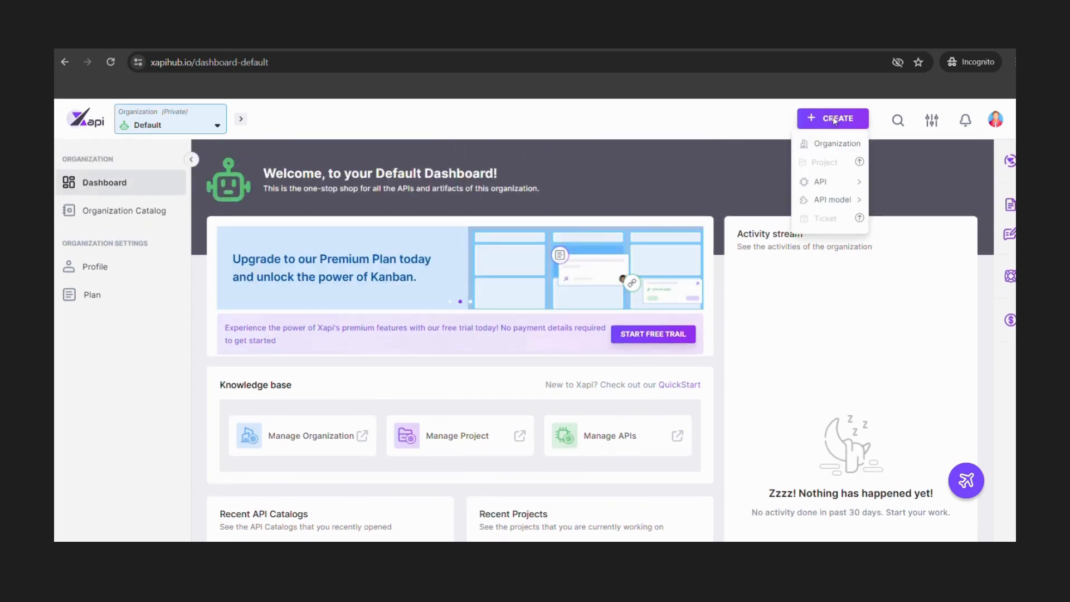
{"action": "left_click", "coordinate": [829, 146]}
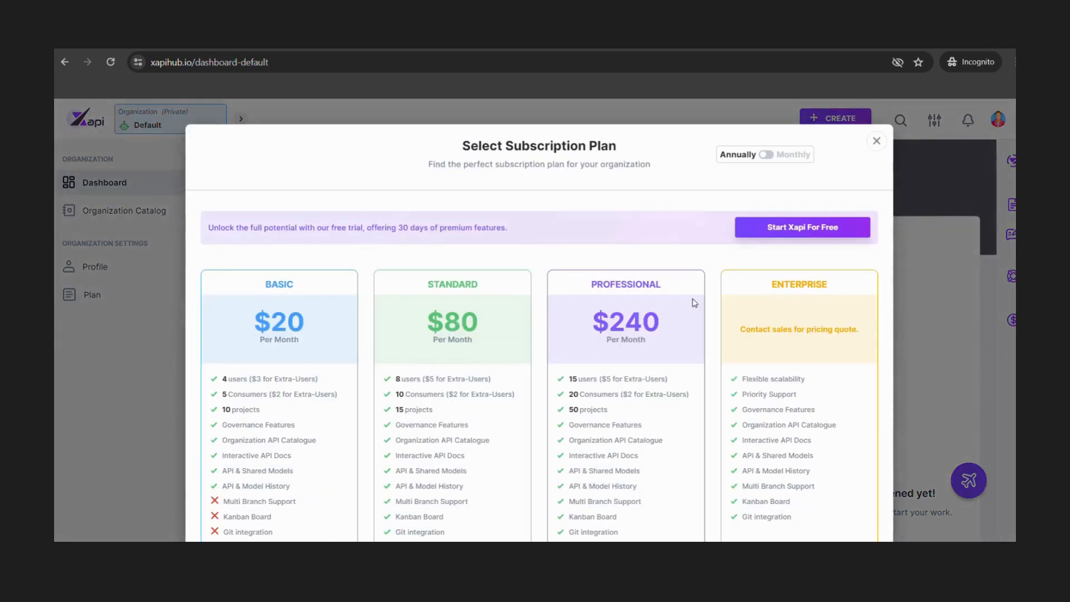
{"action": "scroll", "coordinate": [663, 398], "scroll_direction": "down", "scroll_amount": 1}
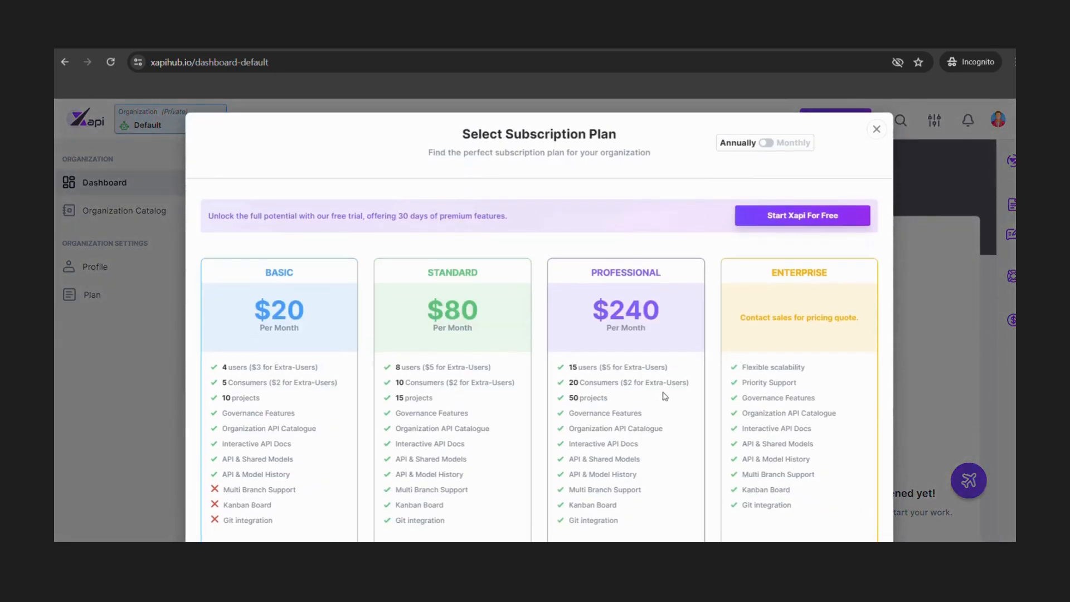
{"action": "left_click", "coordinate": [799, 217]}
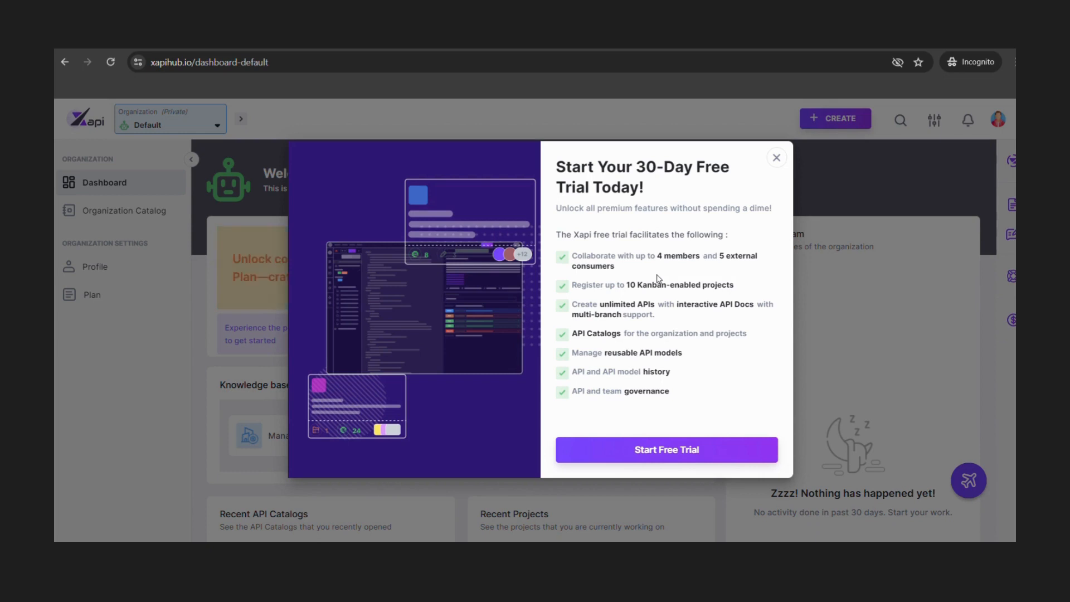
{"action": "left_click", "coordinate": [655, 456]}
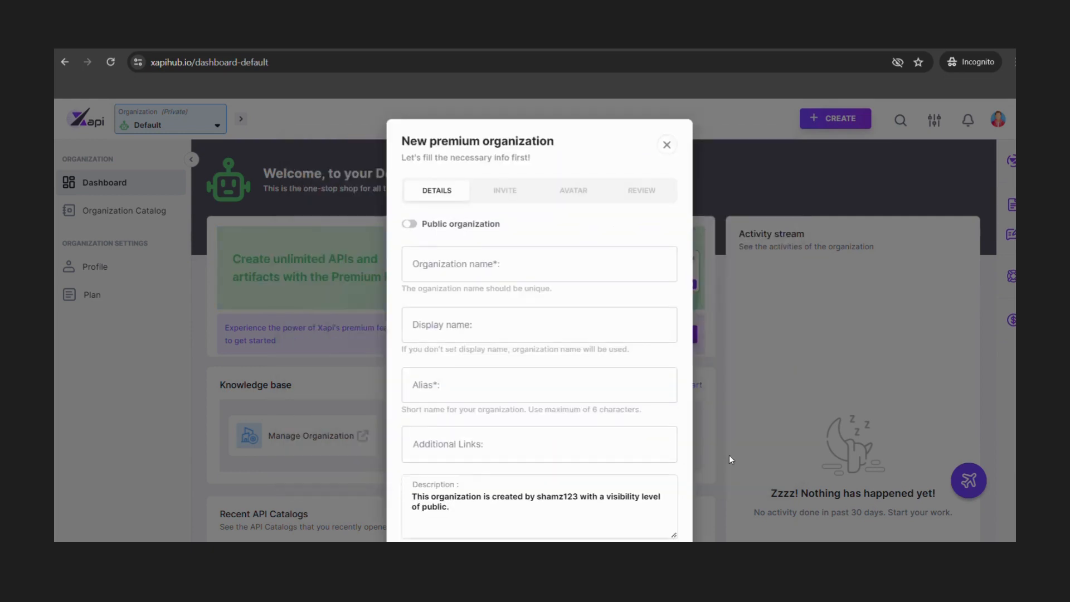
- Name the new premium organization "Astro Bank"
{"action": "scroll", "coordinate": [729, 455], "scroll_direction": "down", "scroll_amount": 1}
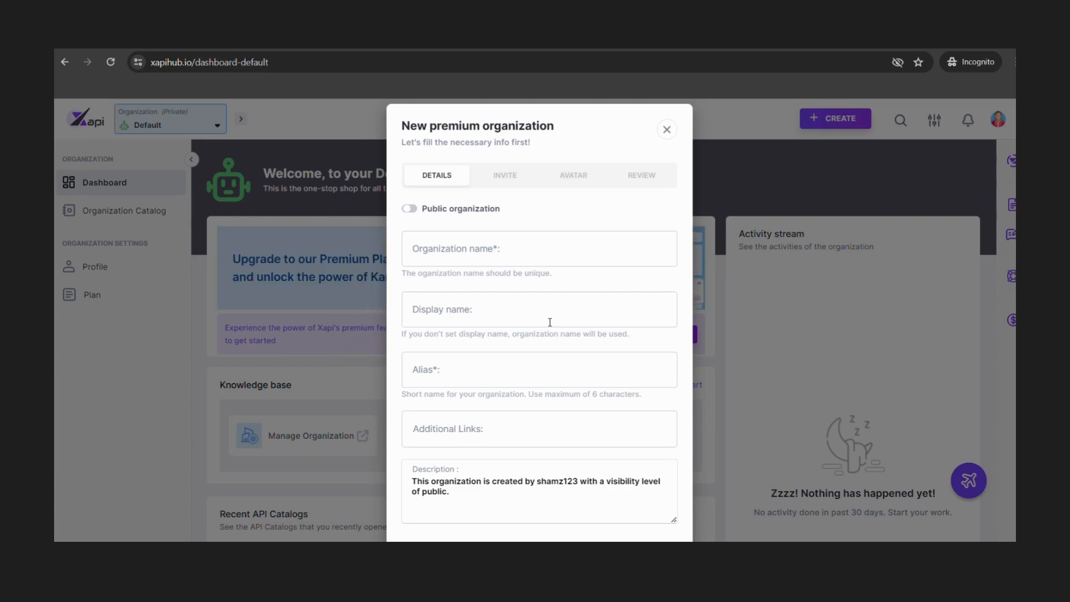
{"action": "left_click", "coordinate": [476, 251]}
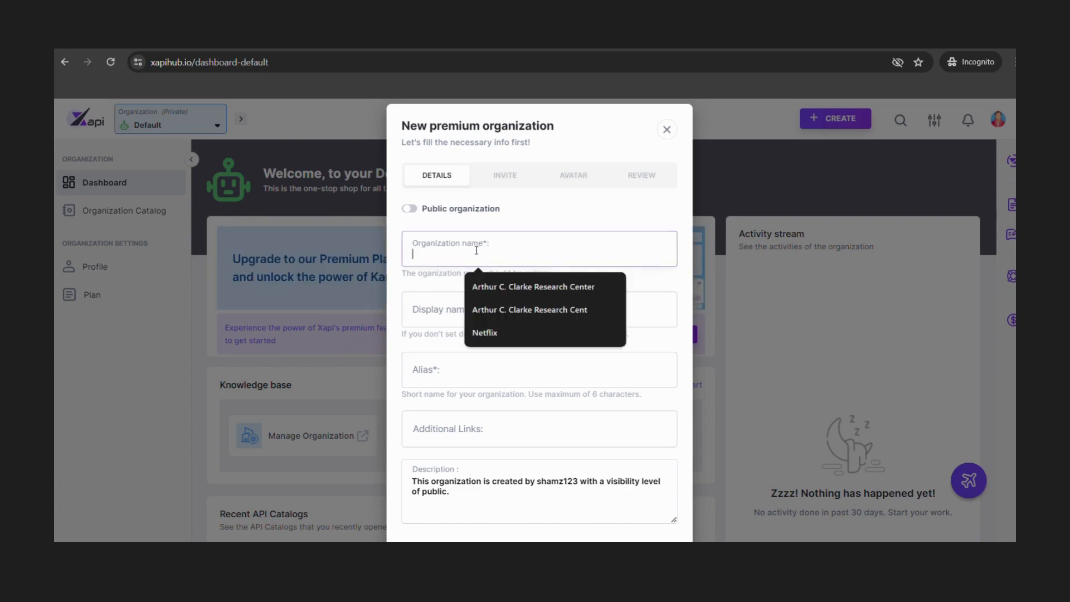
{"action": "type", "text": "S"}
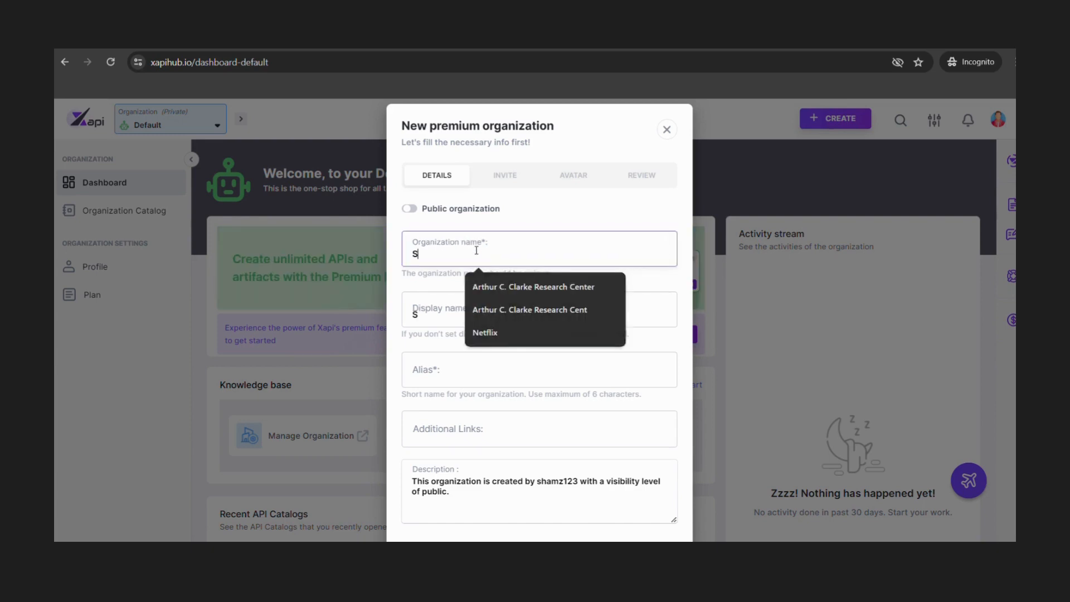
{"action": "key", "text": "BackSpace"}
{"action": "type", "text": "As"}
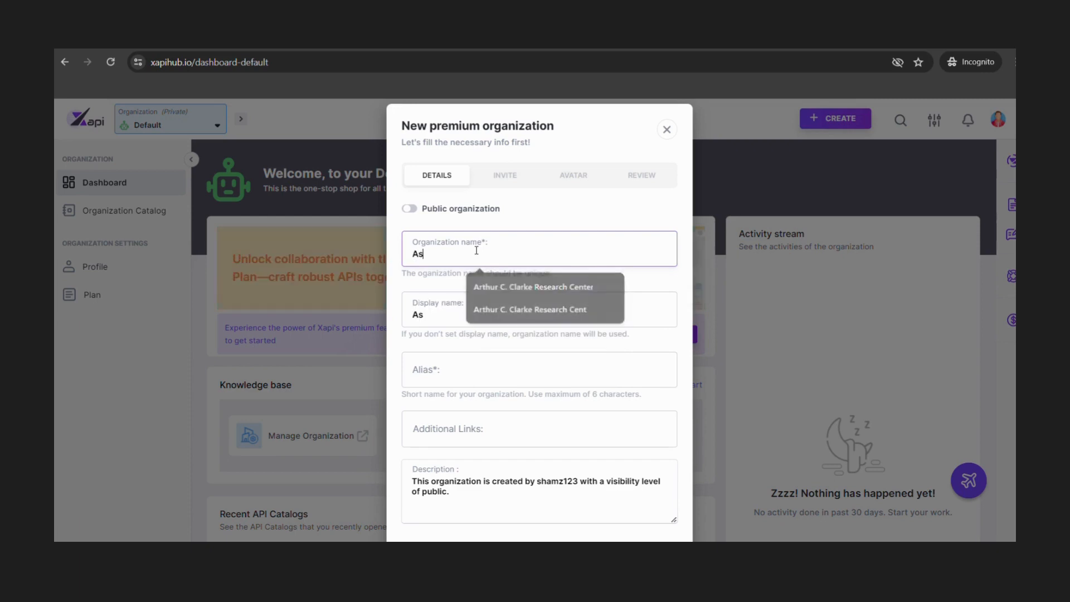
{"action": "type", "text": "tro"}
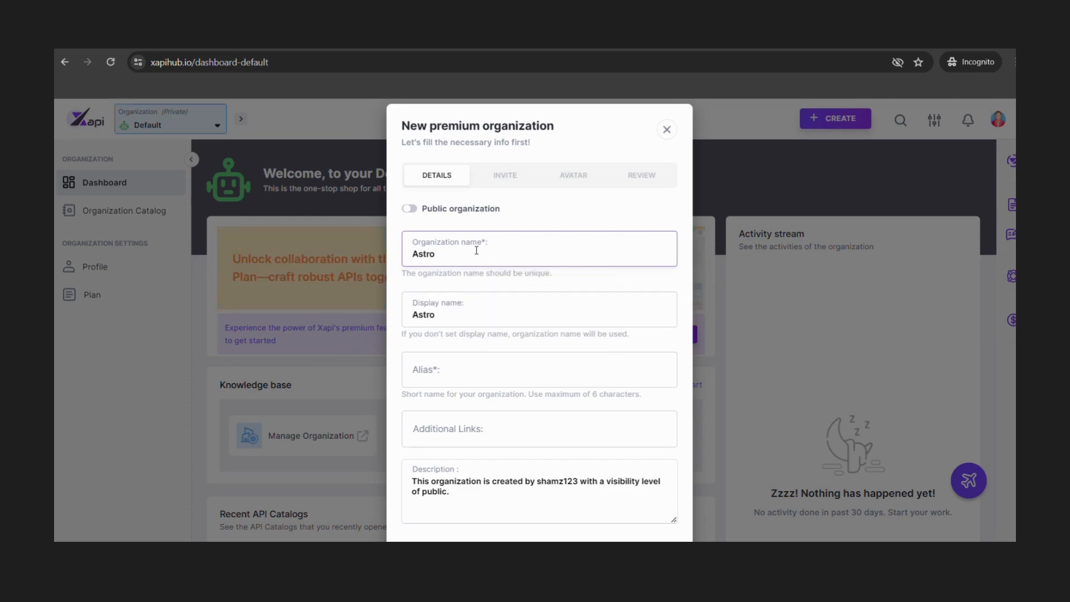
{"action": "type", "text": "Bank"}
{"action": "key", "text": "Left"}
{"action": "key", "text": "Left"}
{"action": "key", "text": "Left"}
{"action": "key", "text": "Left"}
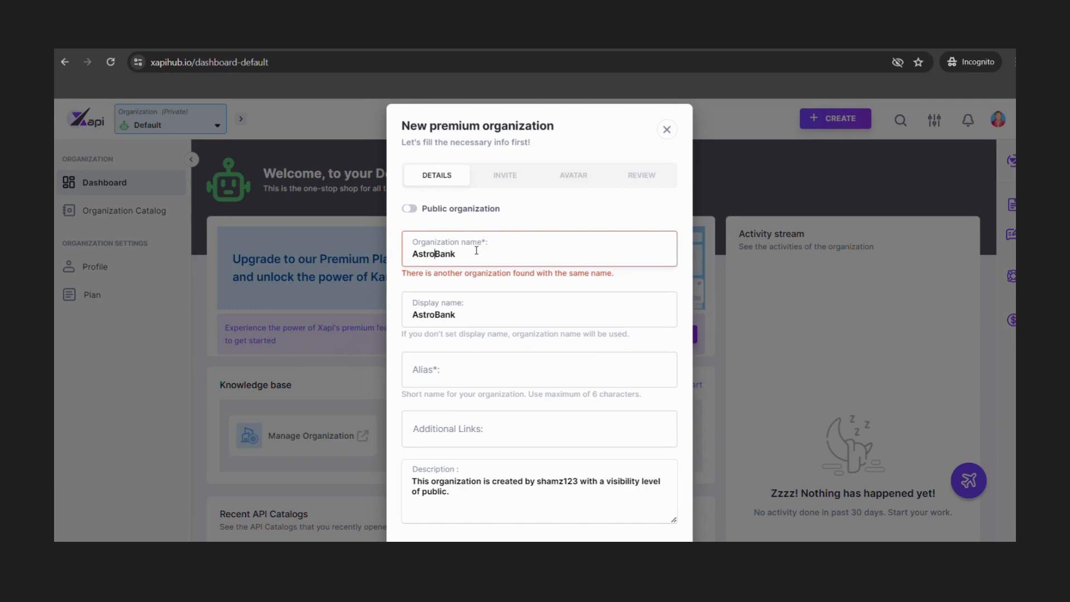
- Set the organization's alias to "Astro"
{"action": "scroll", "coordinate": [485, 385], "scroll_direction": "down", "scroll_amount": 1}
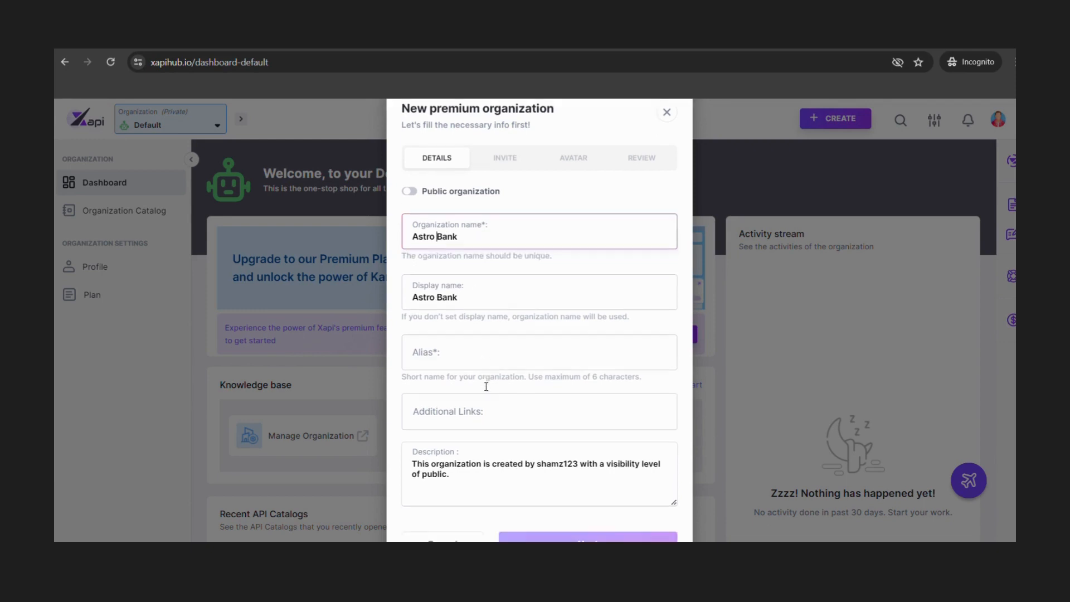
{"action": "left_click", "coordinate": [434, 348]}
{"action": "type", "text": "Astro"}
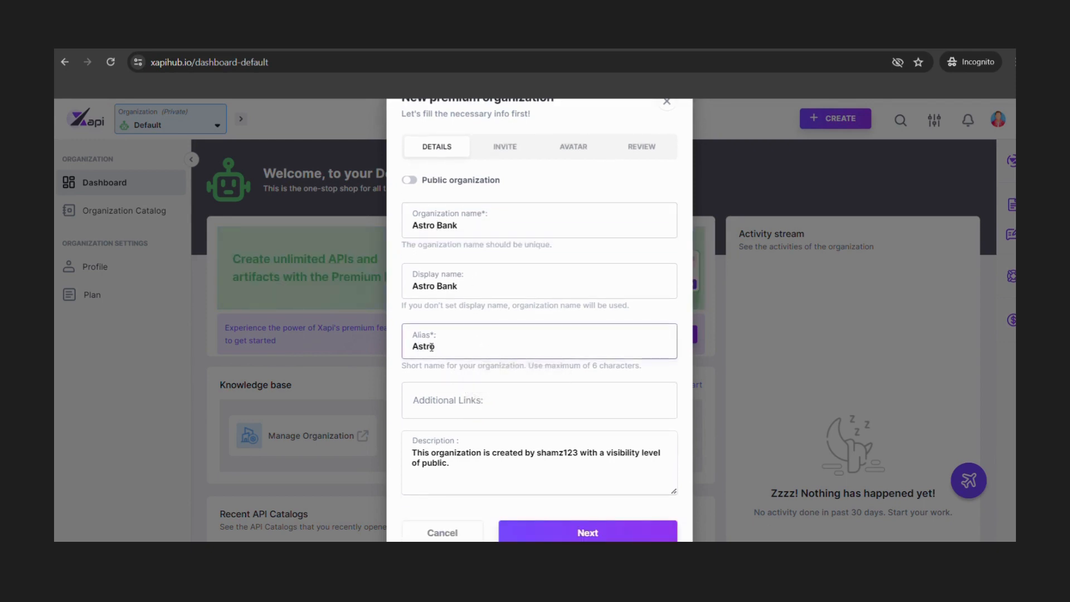
{"action": "left_click", "coordinate": [470, 405]}
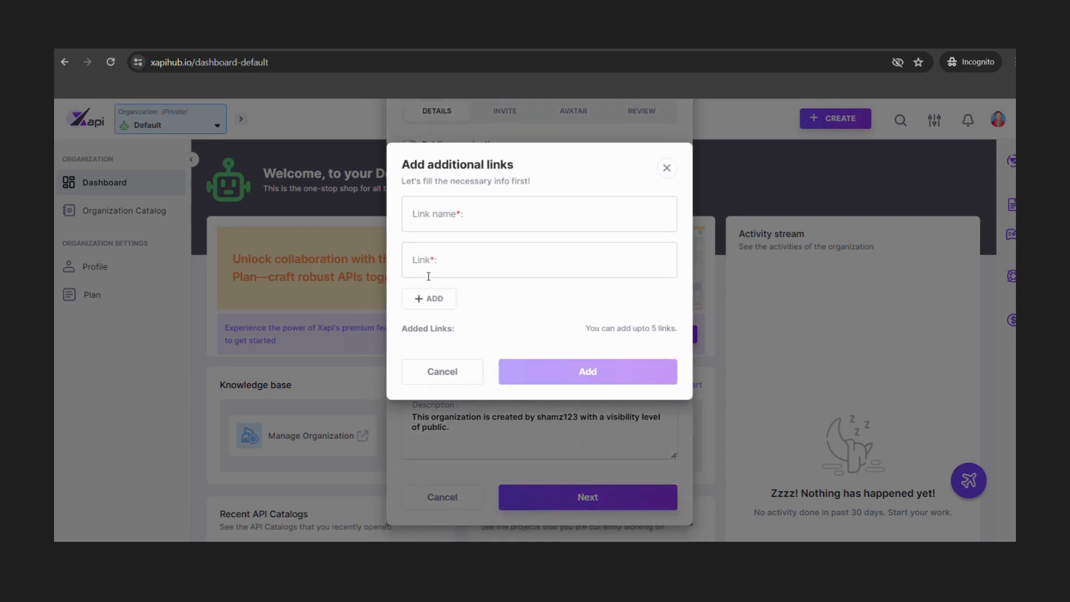
{"action": "left_click", "coordinate": [437, 212]}
{"action": "type", "text": "website"}
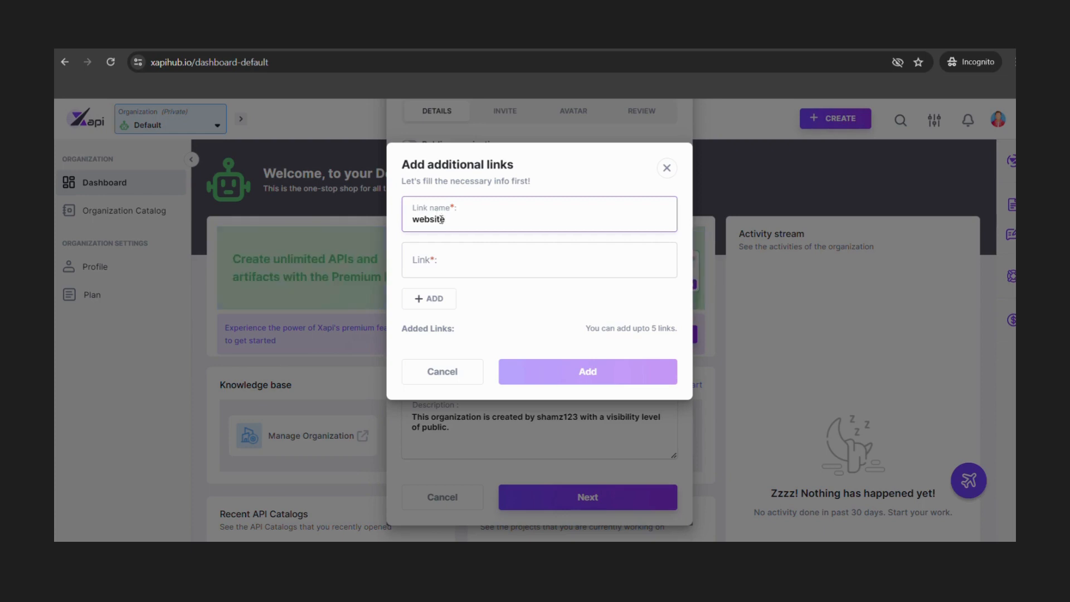
{"action": "left_click", "coordinate": [465, 265]}
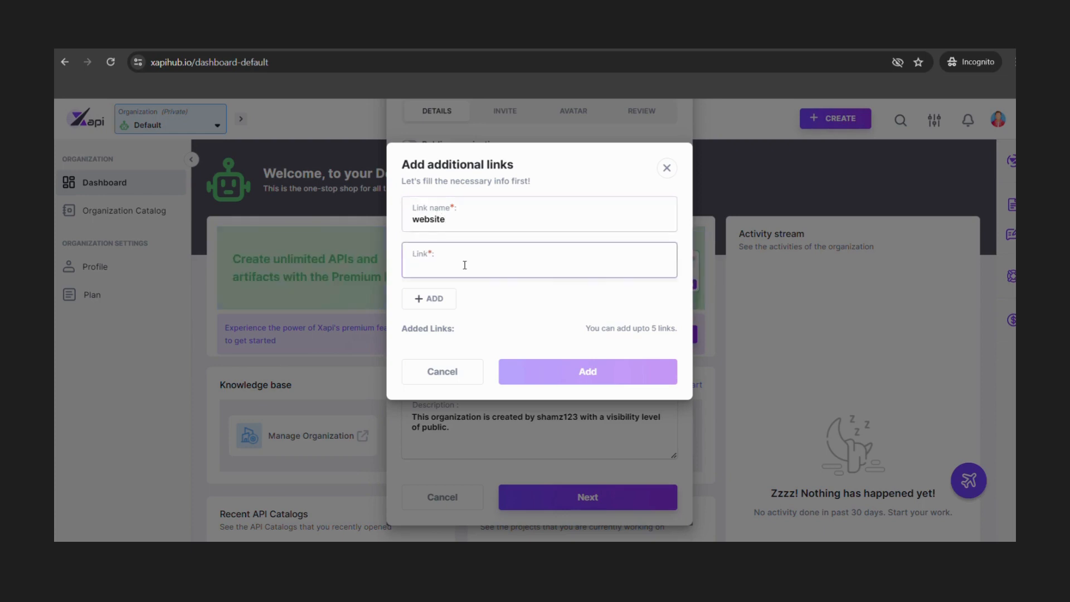
{"action": "type", "text": "ad"}
{"action": "key", "text": "BackSpace"}
{"action": "key", "text": "BackSpace"}
{"action": "type", "text": "av"}
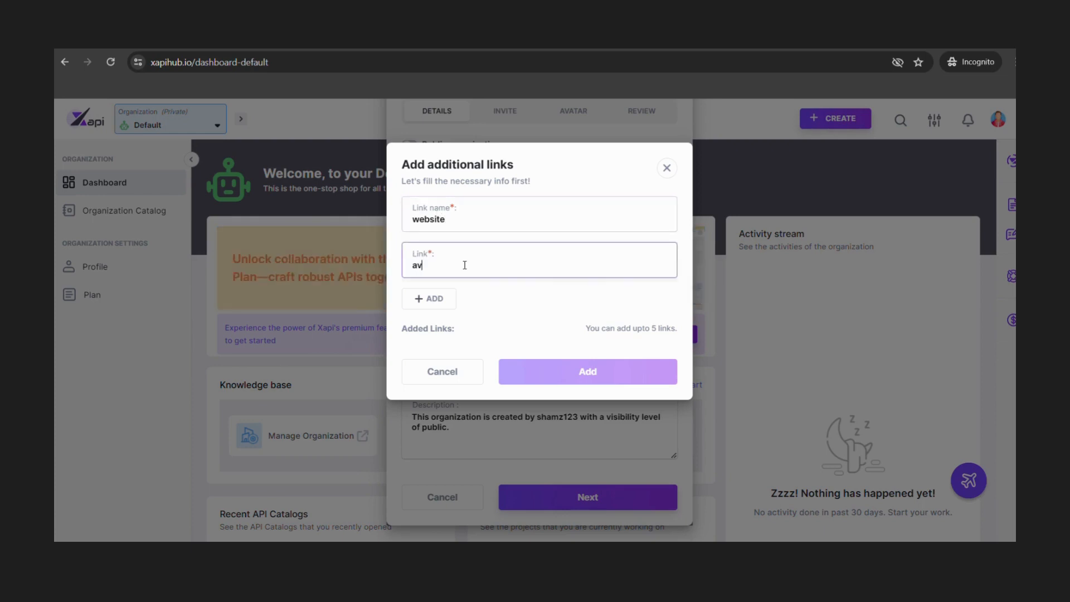
{"action": "key", "text": "BackSpace"}
{"action": "key", "text": "BackSpace"}
{"action": "type", "text": "https://www.astrobank.com/en/"}
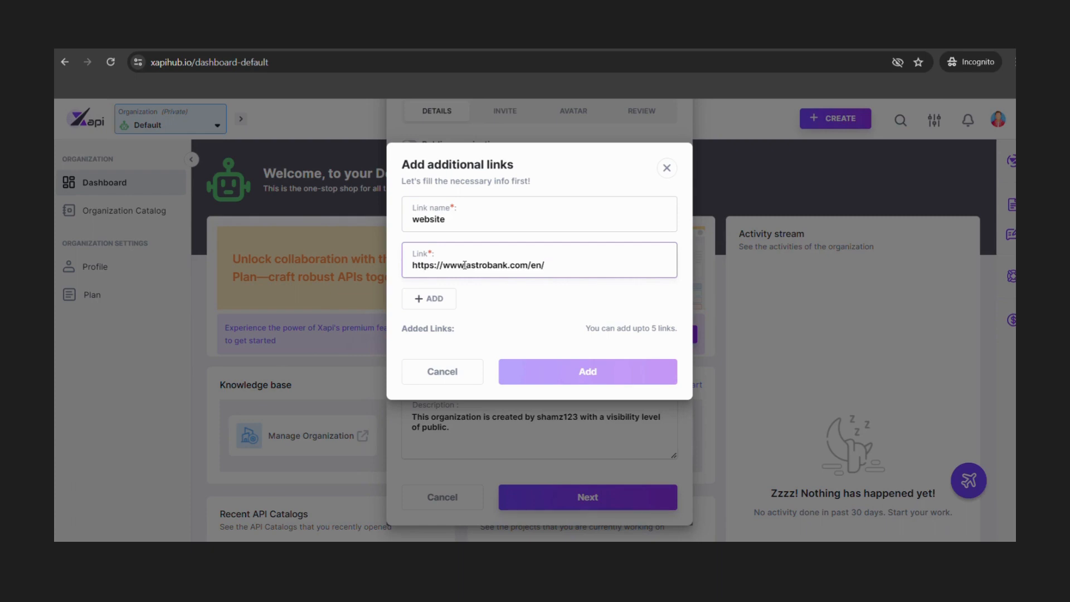
{"action": "left_click", "coordinate": [422, 299]}
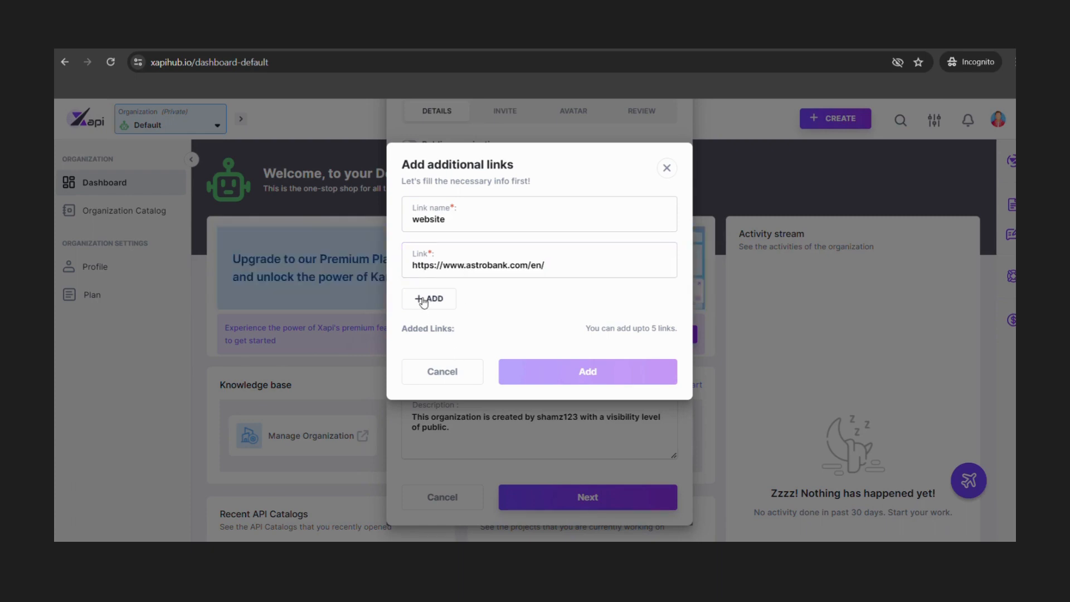
{"action": "left_click", "coordinate": [573, 395]}
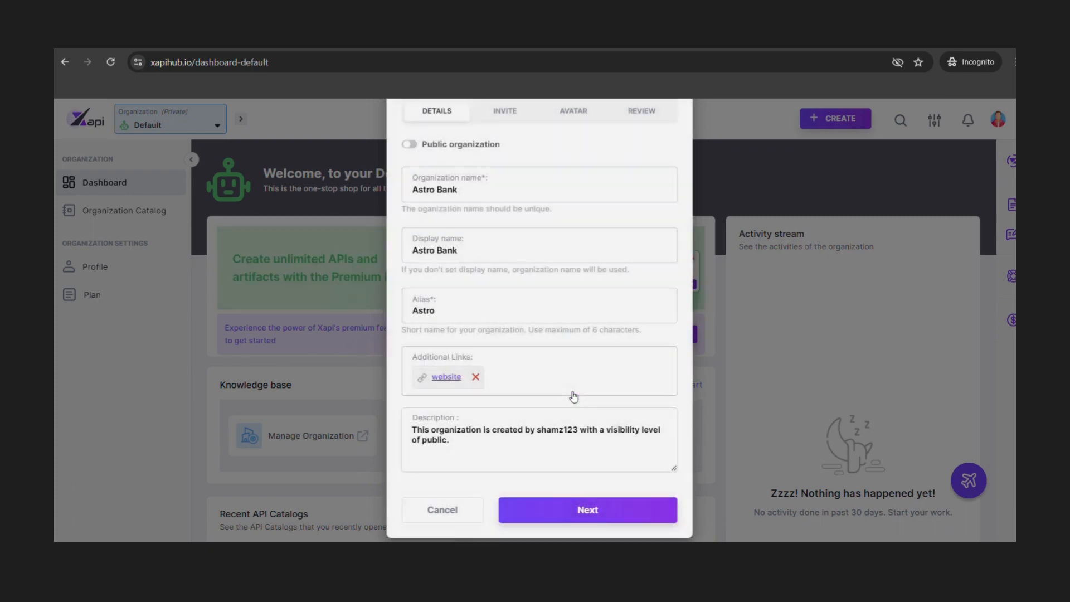
- Check the invitation stage, return to the organization's details and switch its visibility to private
{"action": "scroll", "coordinate": [521, 410], "scroll_direction": "down", "scroll_amount": 1}
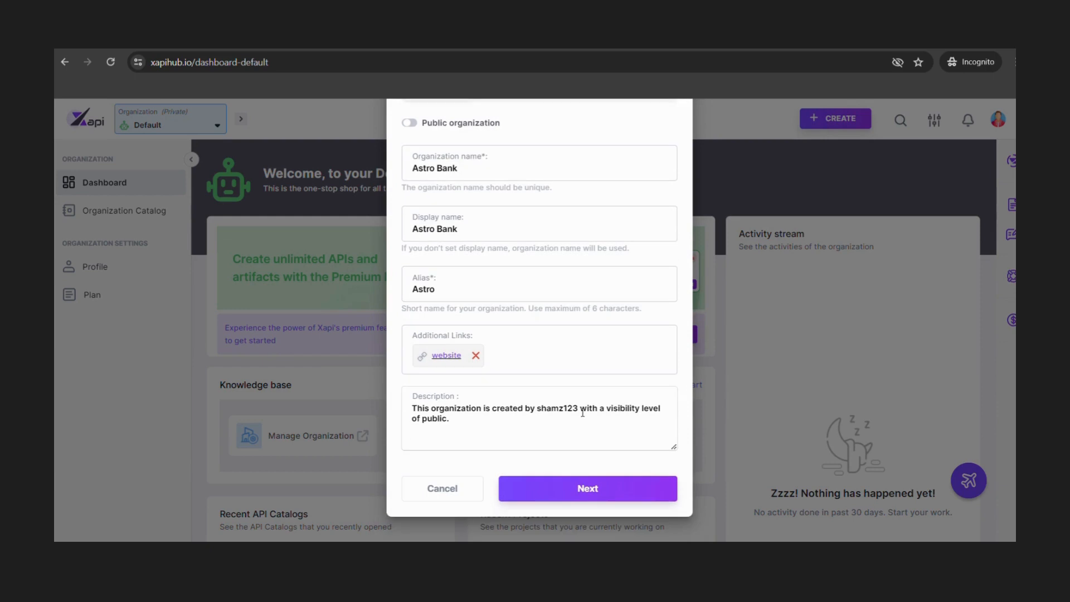
{"action": "left_click", "coordinate": [613, 488]}
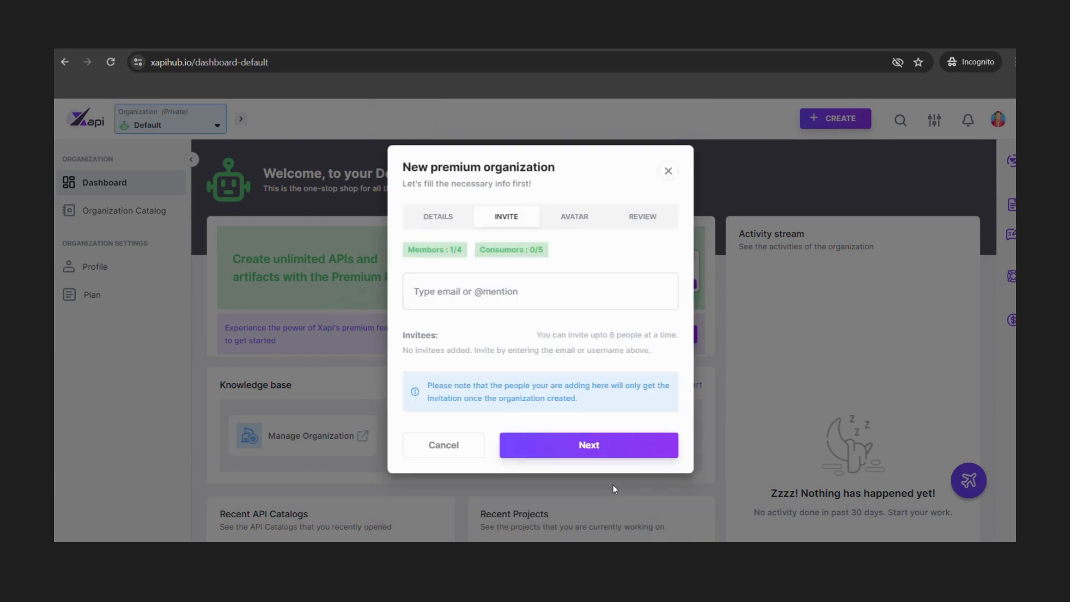
{"action": "left_click", "coordinate": [442, 218]}
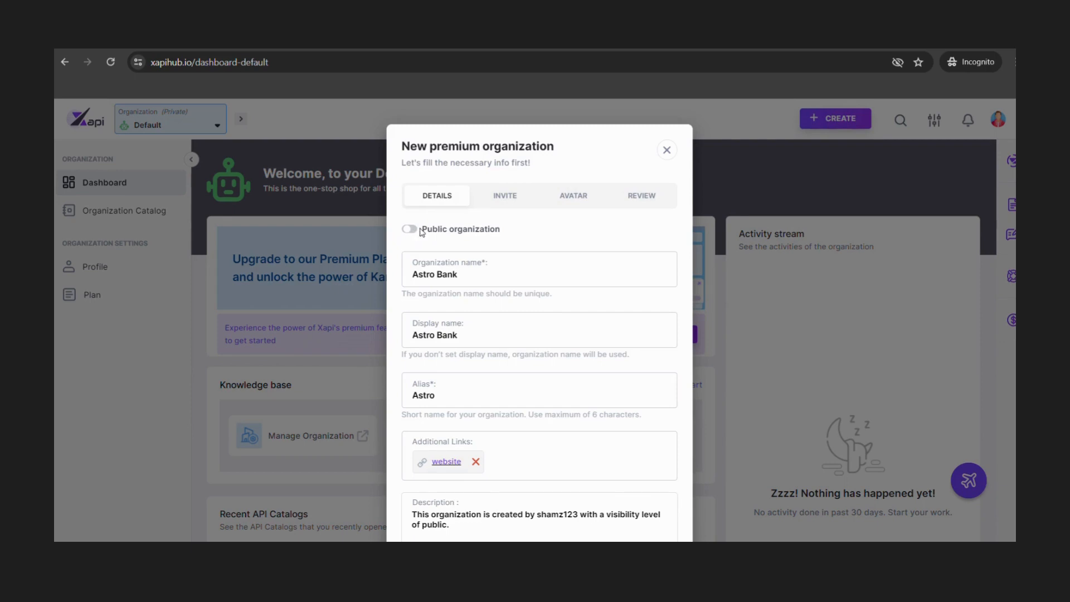
{"action": "left_click", "coordinate": [505, 196]}
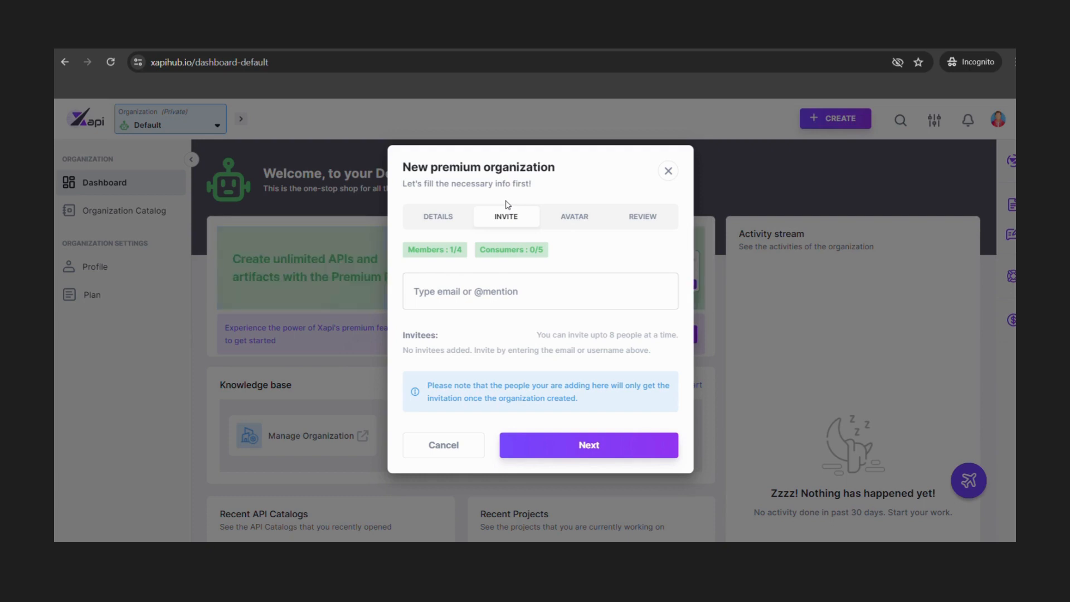
{"action": "left_click", "coordinate": [448, 220]}
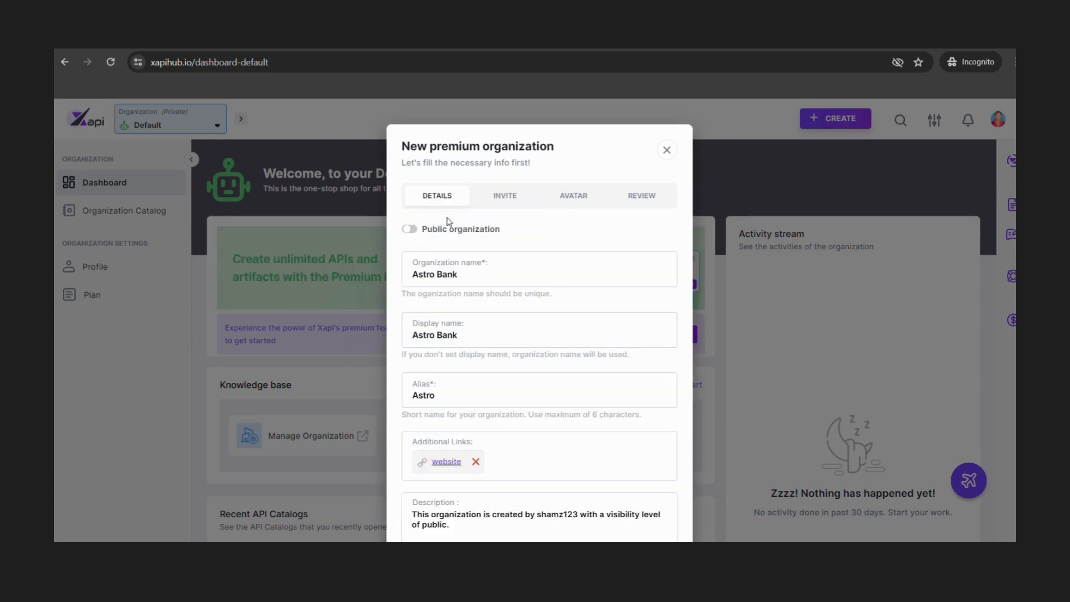
{"action": "left_click", "coordinate": [409, 232]}
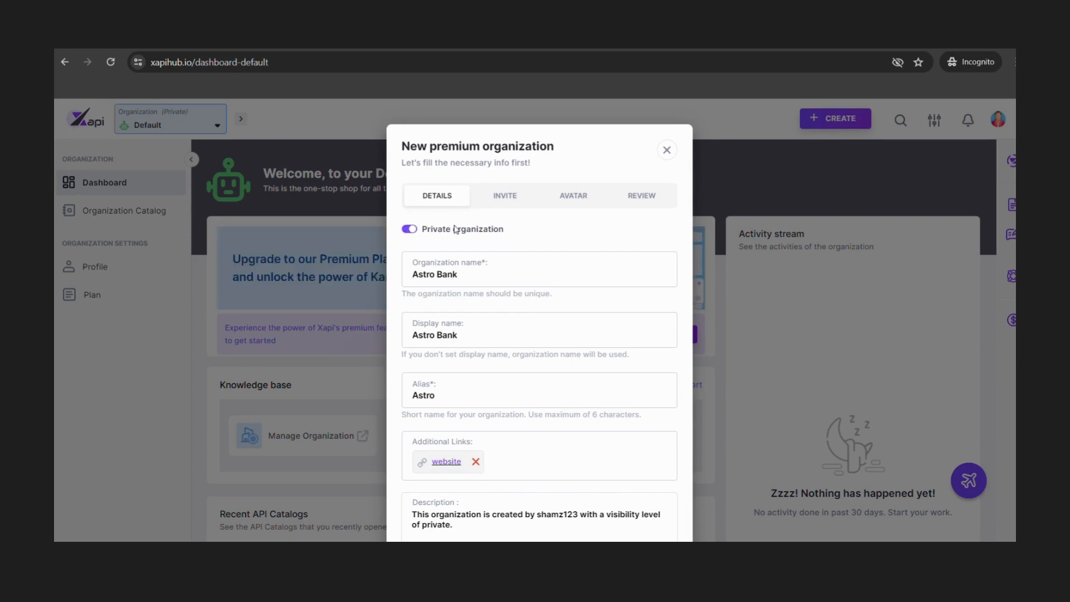
- Find an existing user by username, add them as an invitee with the Member role, and view the role options
{"action": "left_click", "coordinate": [504, 196]}
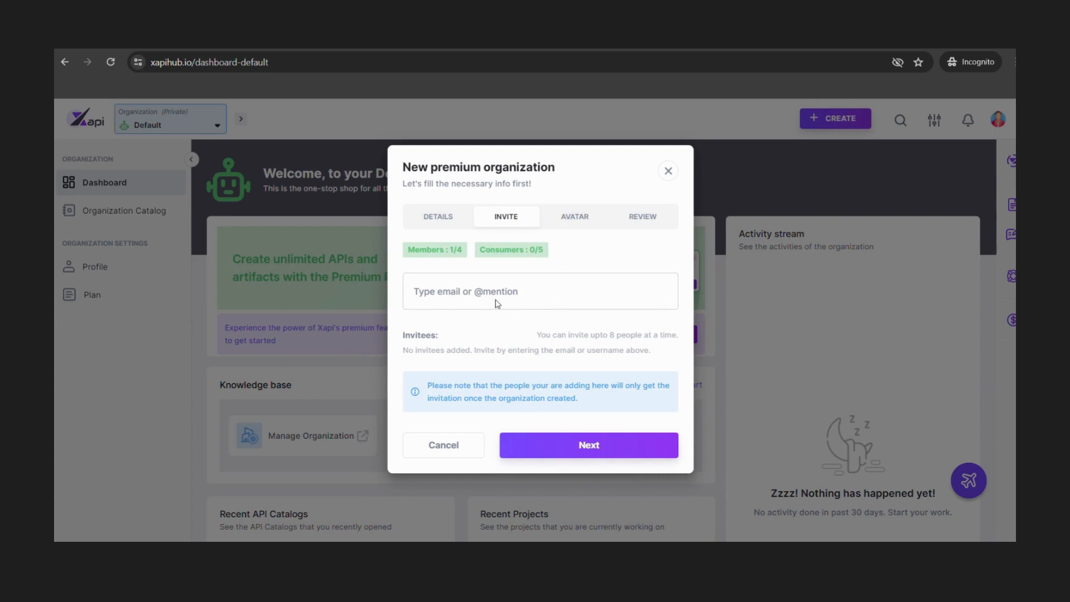
{"action": "left_click", "coordinate": [475, 293]}
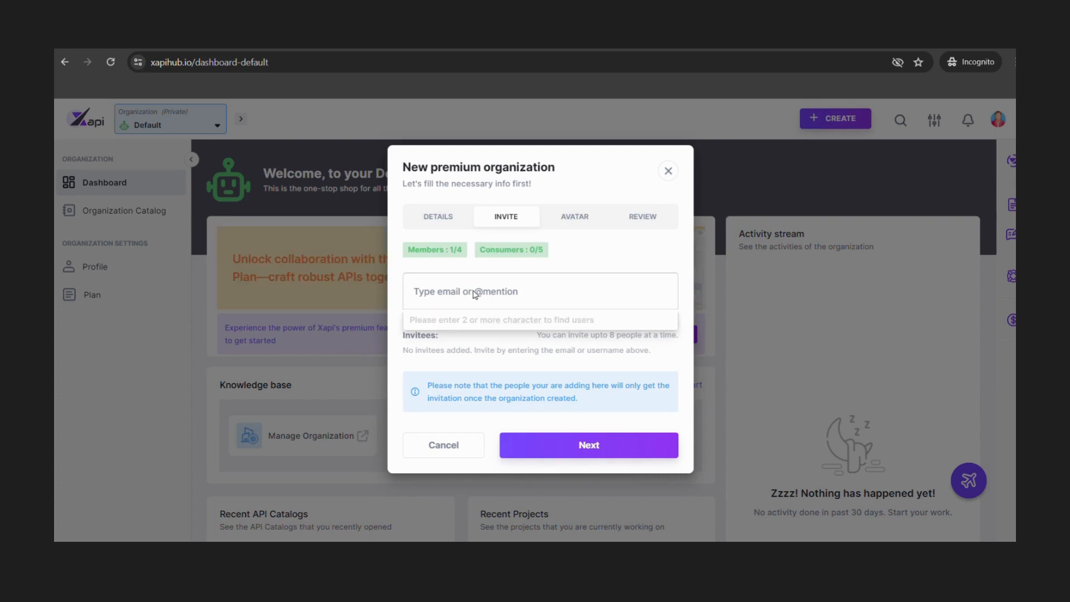
{"action": "type", "text": "sha"}
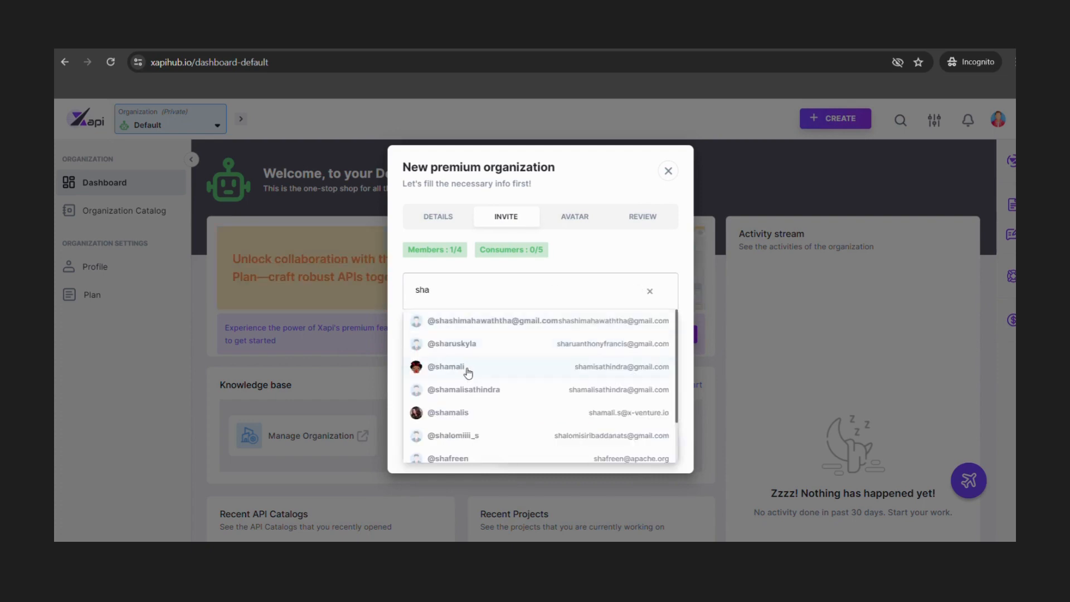
{"action": "left_click", "coordinate": [468, 370]}
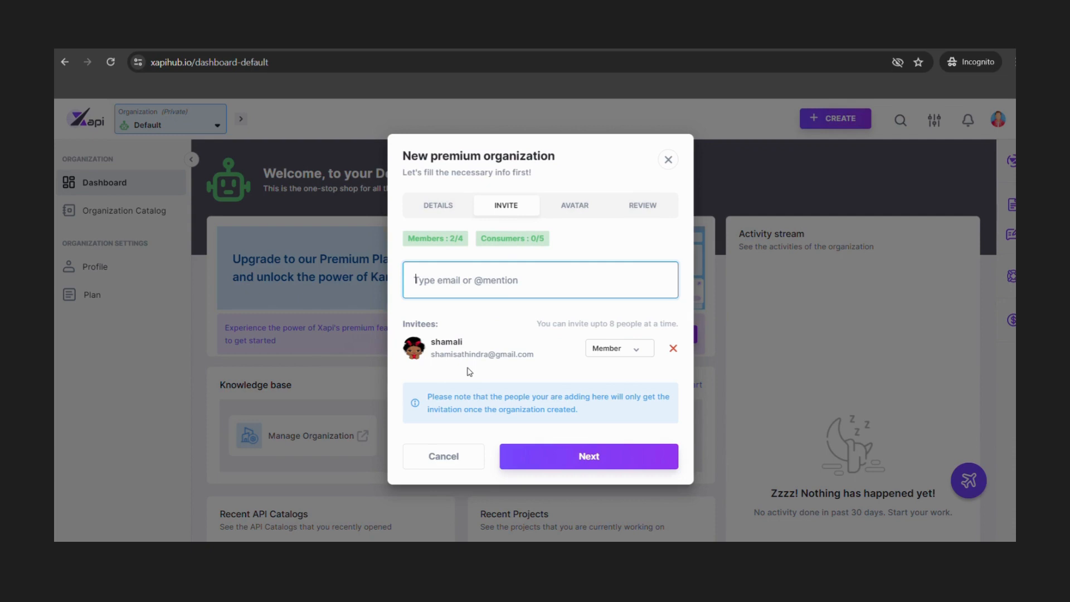
{"action": "left_click", "coordinate": [638, 353]}
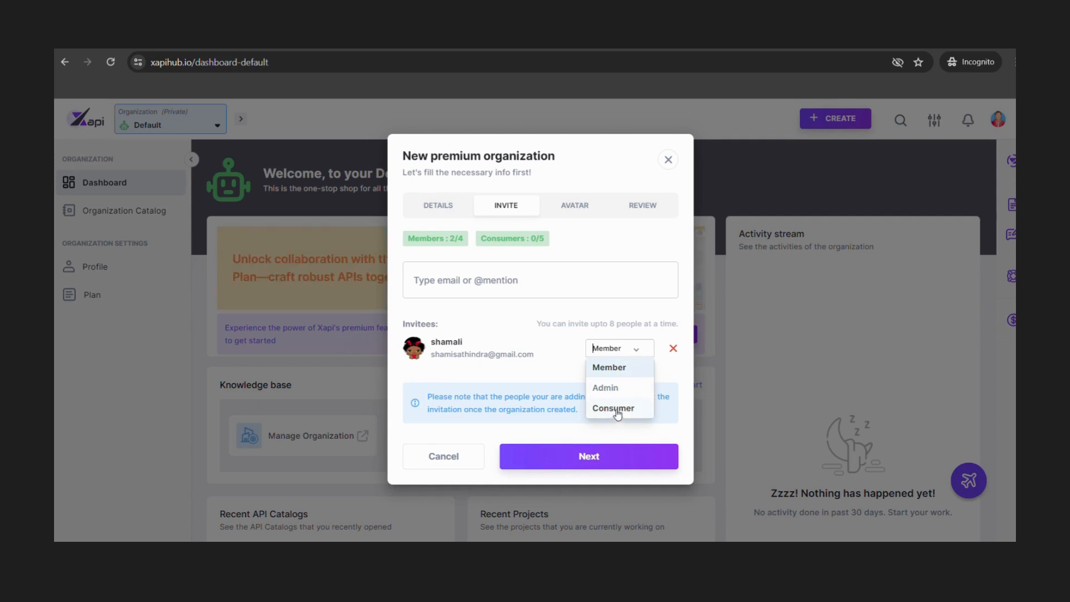
- Set the organization's avatar color to red and proceed to billing from the review to create the organization
{"action": "left_click", "coordinate": [583, 212]}
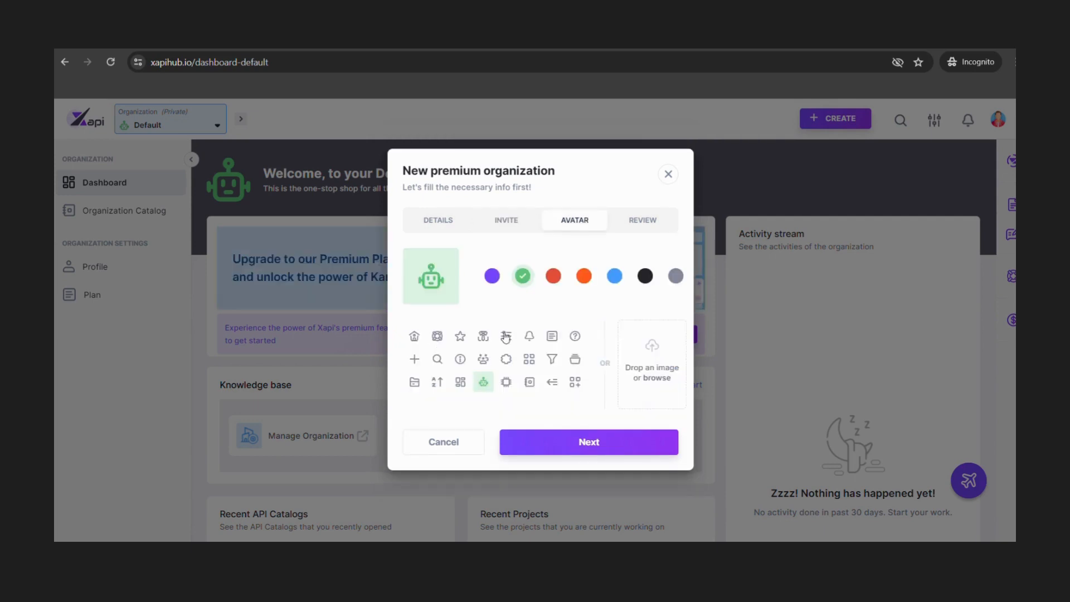
{"action": "left_click", "coordinate": [553, 276]}
{"action": "left_click", "coordinate": [591, 445]}
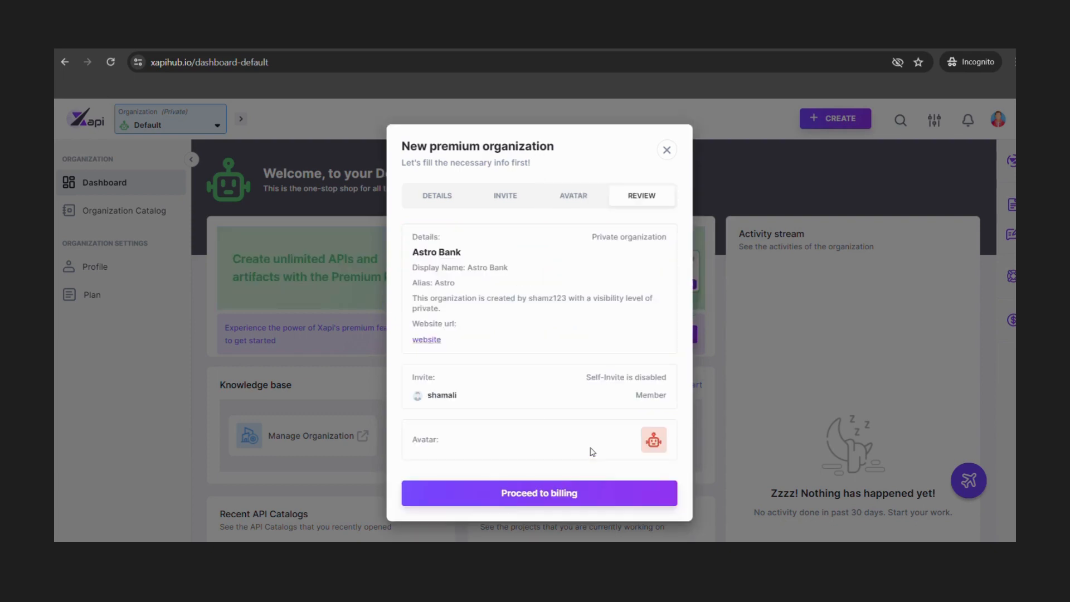
{"action": "left_click", "coordinate": [553, 495]}
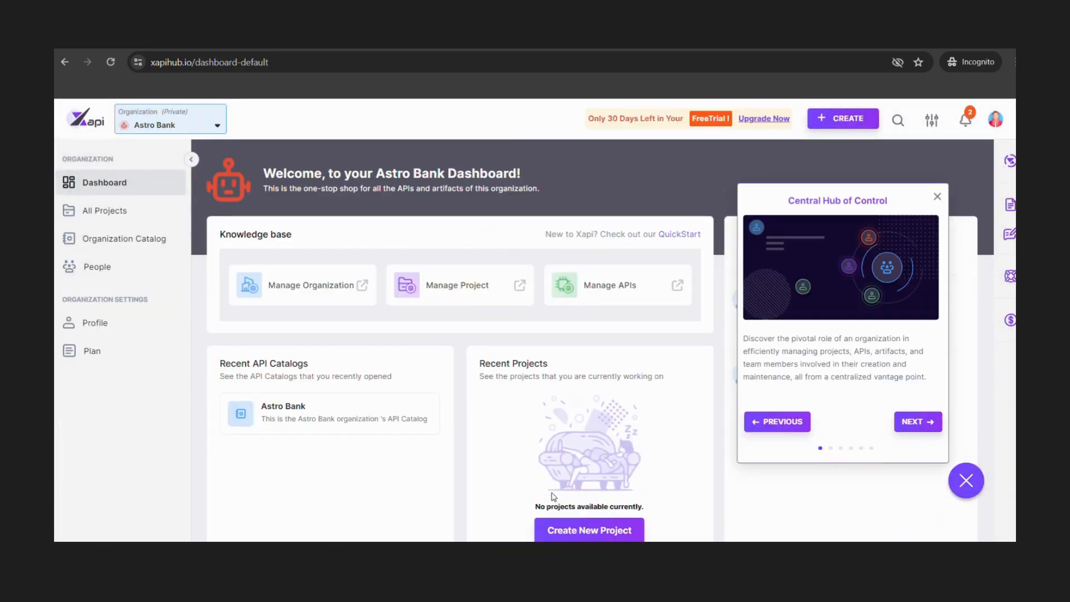
- Close the introductory guide and look over the Astro Bank dashboard's catalogs, projects and activity stream
{"action": "left_click", "coordinate": [938, 198]}
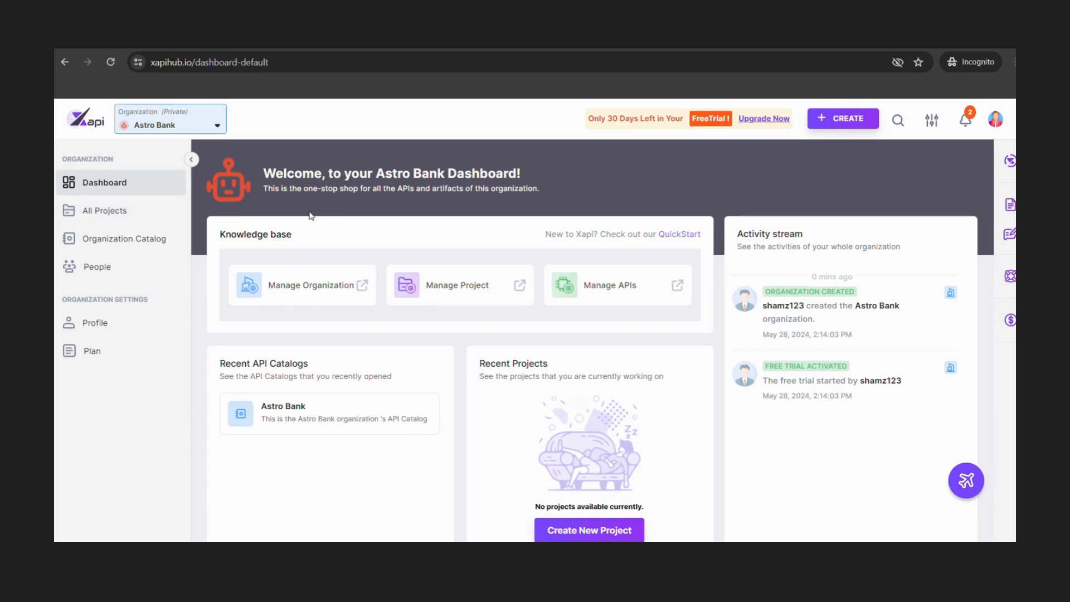
{"action": "scroll", "coordinate": [445, 443], "scroll_direction": "down", "scroll_amount": 2}
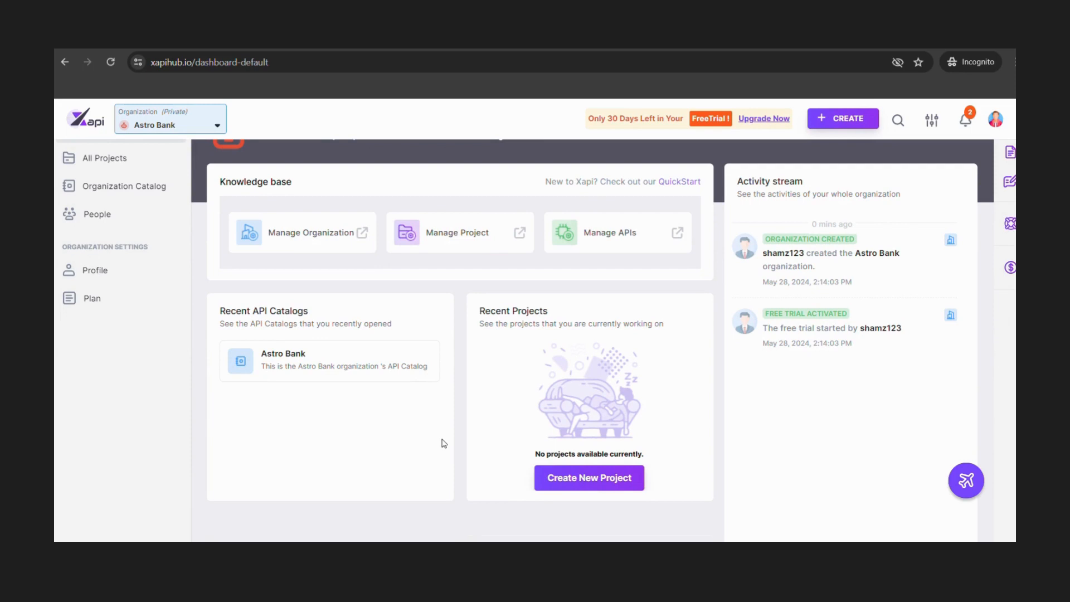
{"action": "scroll", "coordinate": [445, 443], "scroll_direction": "up", "scroll_amount": 1}
{"action": "scroll", "coordinate": [444, 443], "scroll_direction": "up", "scroll_amount": 2}
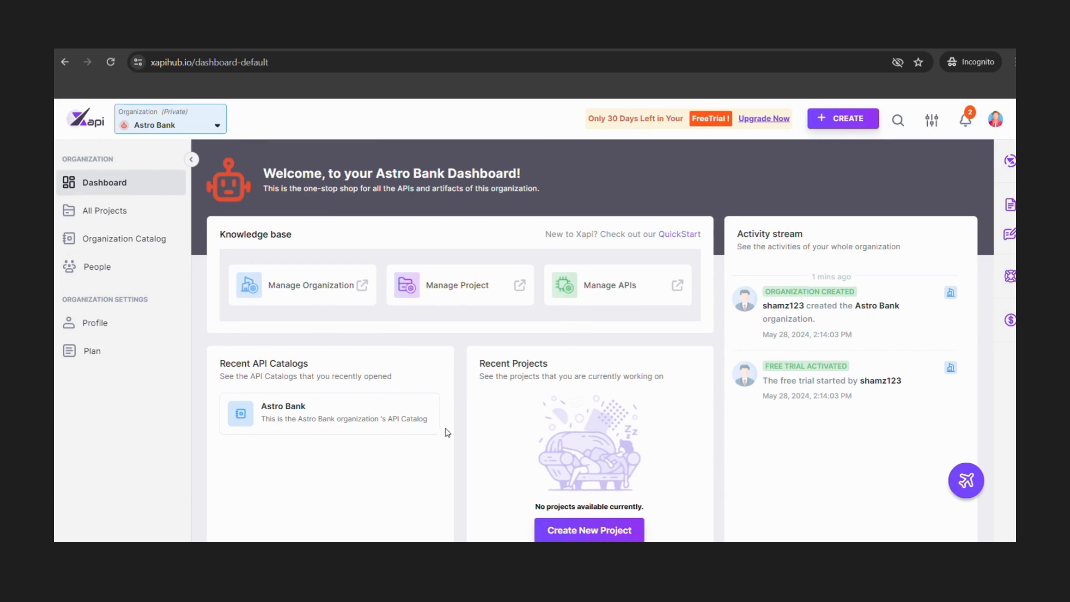
- Start a new project named "Open API programme" in Astro Bank with the standard private-project description
{"action": "left_click", "coordinate": [846, 123]}
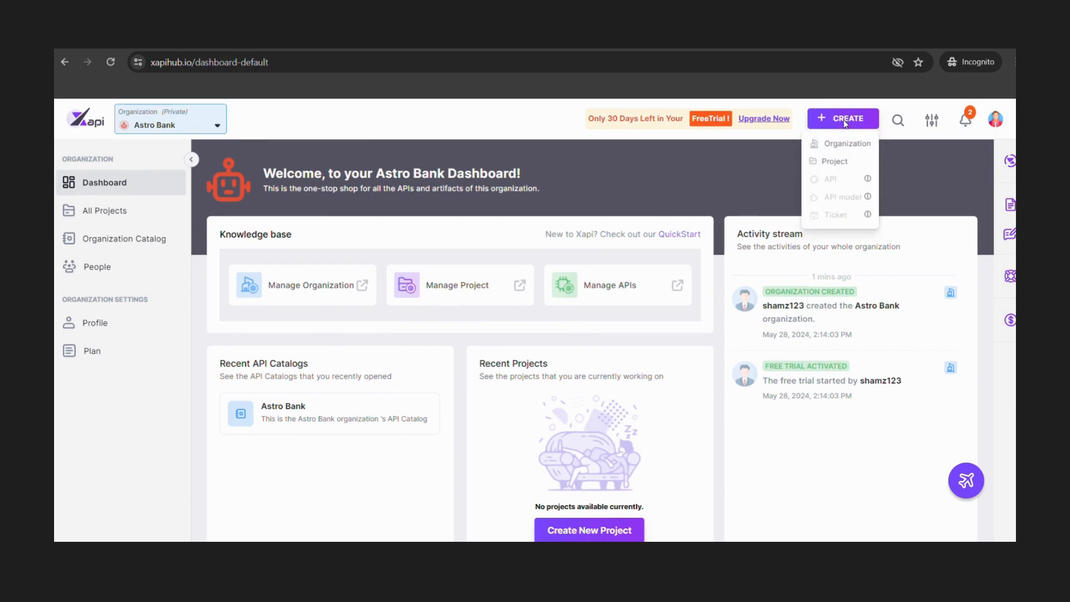
{"action": "left_click", "coordinate": [836, 162]}
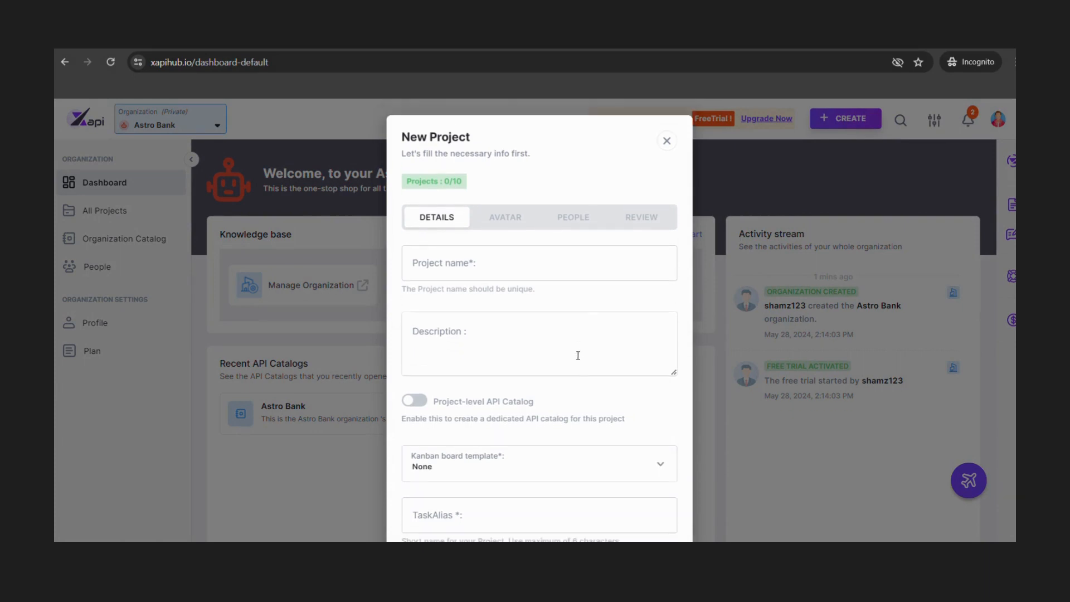
{"action": "left_click", "coordinate": [443, 266]}
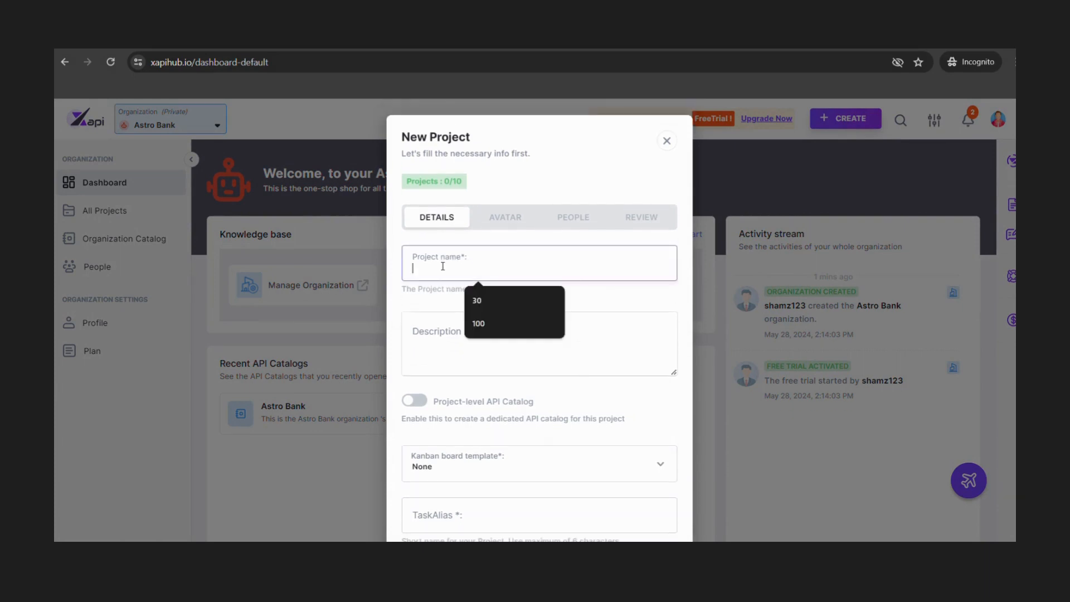
{"action": "type", "text": "Open API "}
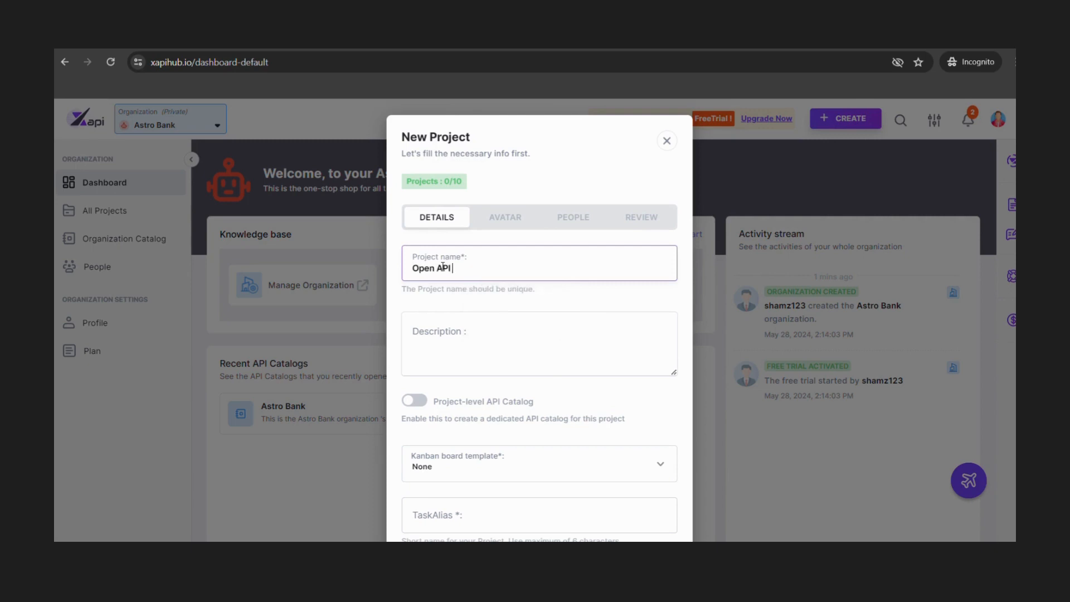
{"action": "type", "text": "programme"}
{"action": "left_click", "coordinate": [430, 346]}
{"action": "type", "text": "This is a private project that aims to achieve a specific objective or deliver a unique outcome within a defined timeframe and allocated resources."}
- Enable the project-level API catalog and choose the Standard Kanban board template for the project
{"action": "scroll", "coordinate": [465, 365], "scroll_direction": "down", "scroll_amount": 2}
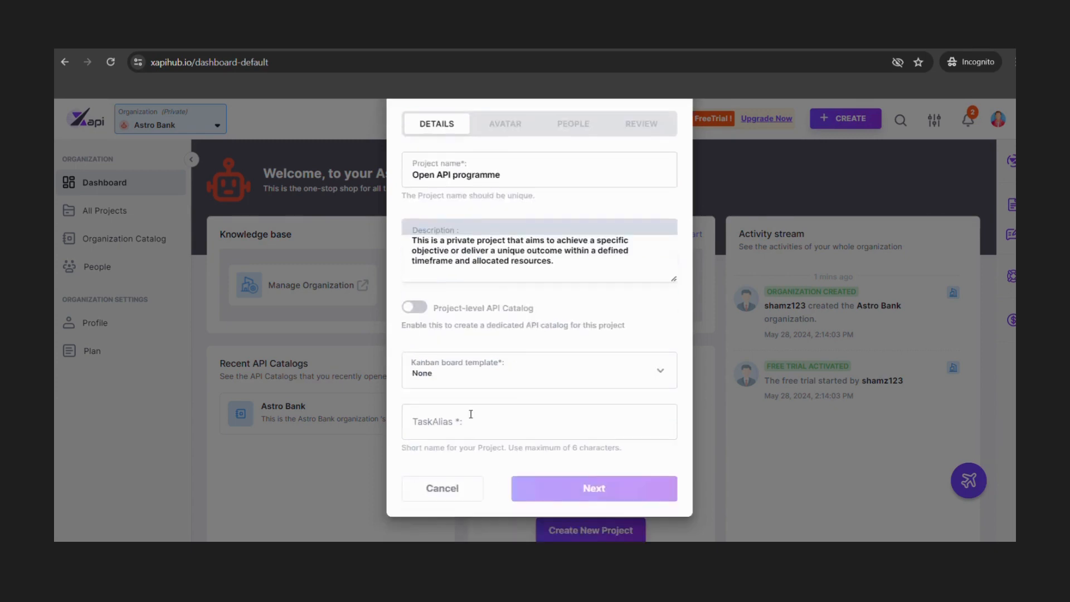
{"action": "left_click", "coordinate": [421, 308]}
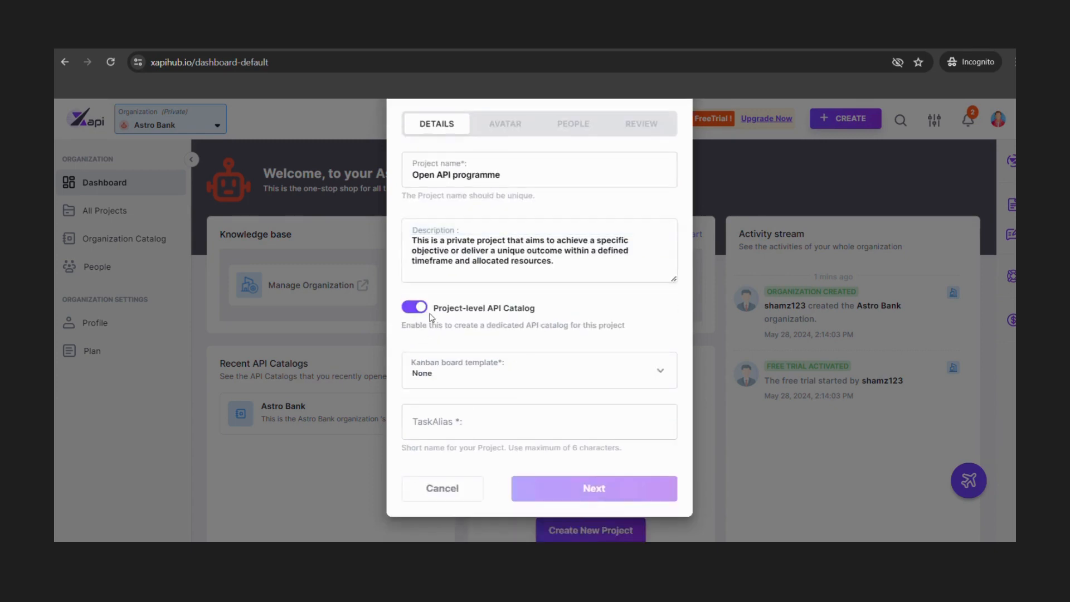
{"action": "left_click", "coordinate": [456, 368]}
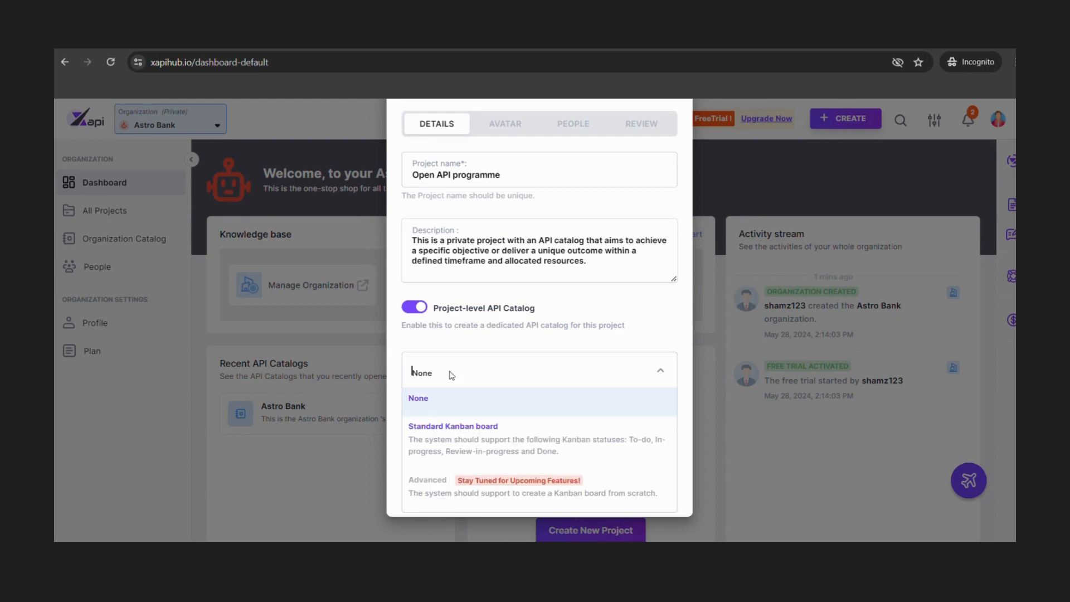
{"action": "left_click", "coordinate": [453, 435]}
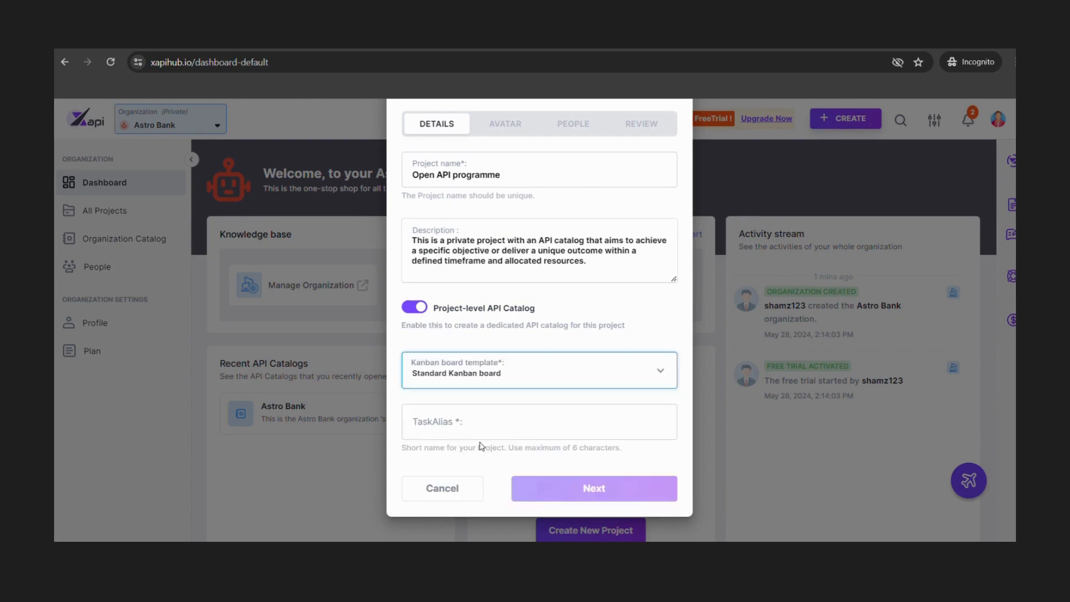
- Set the project's task alias to "APIs"
{"action": "left_click", "coordinate": [456, 429]}
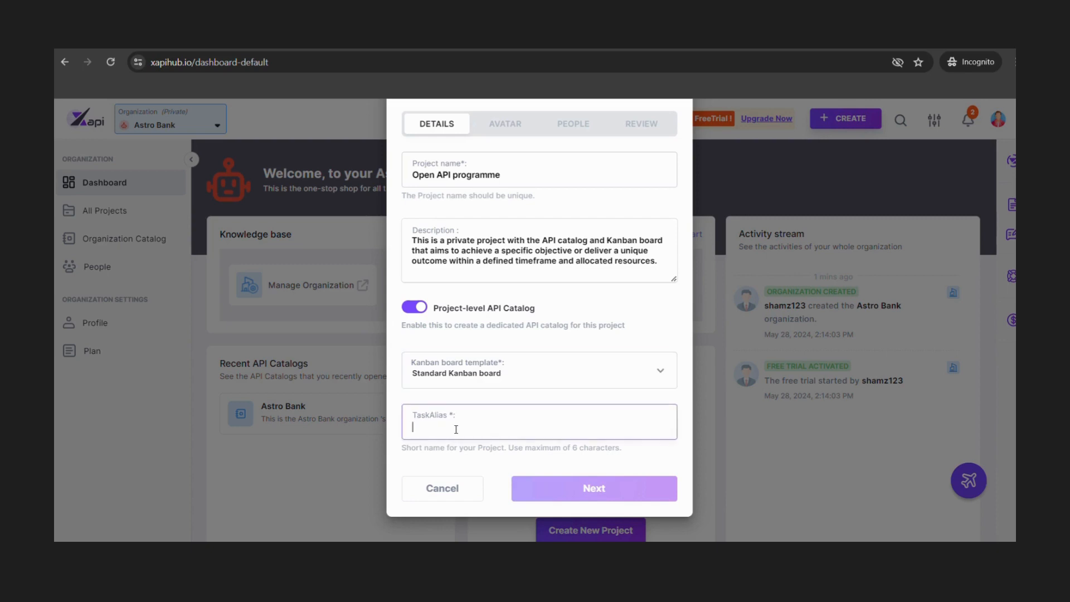
{"action": "type", "text": "OpenAPI"}
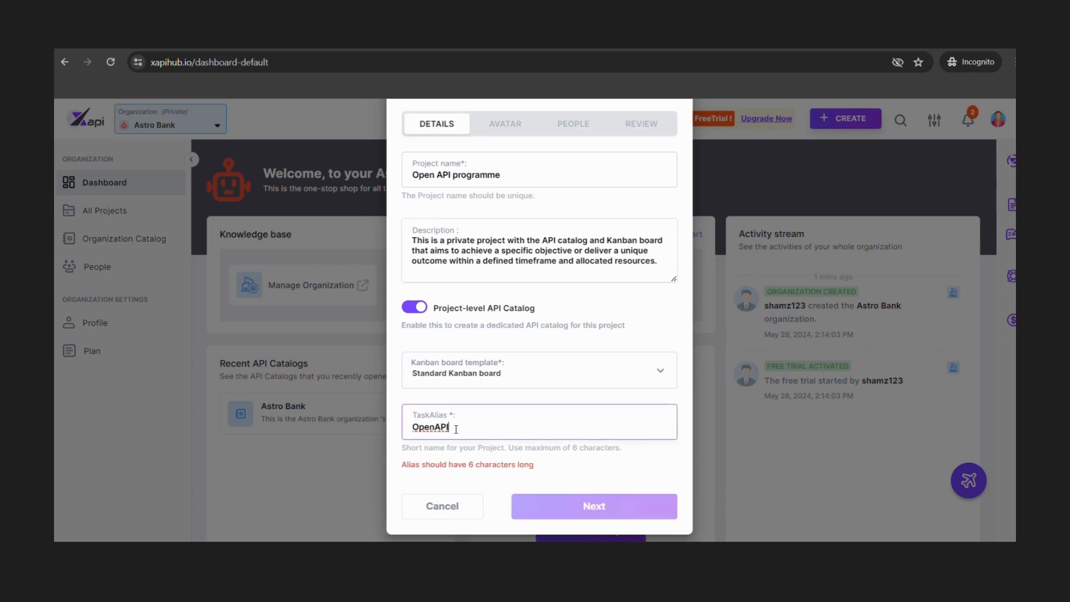
{"action": "key", "text": "BackSpace"}
{"action": "key", "text": "BackSpace"}
{"action": "key", "text": "BackSpace"}
{"action": "key", "text": "BackSpace"}
{"action": "key", "text": "BackSpace"}
{"action": "key", "text": "BackSpace"}
{"action": "key", "text": "BackSpace"}
{"action": "type", "text": "APIs"}
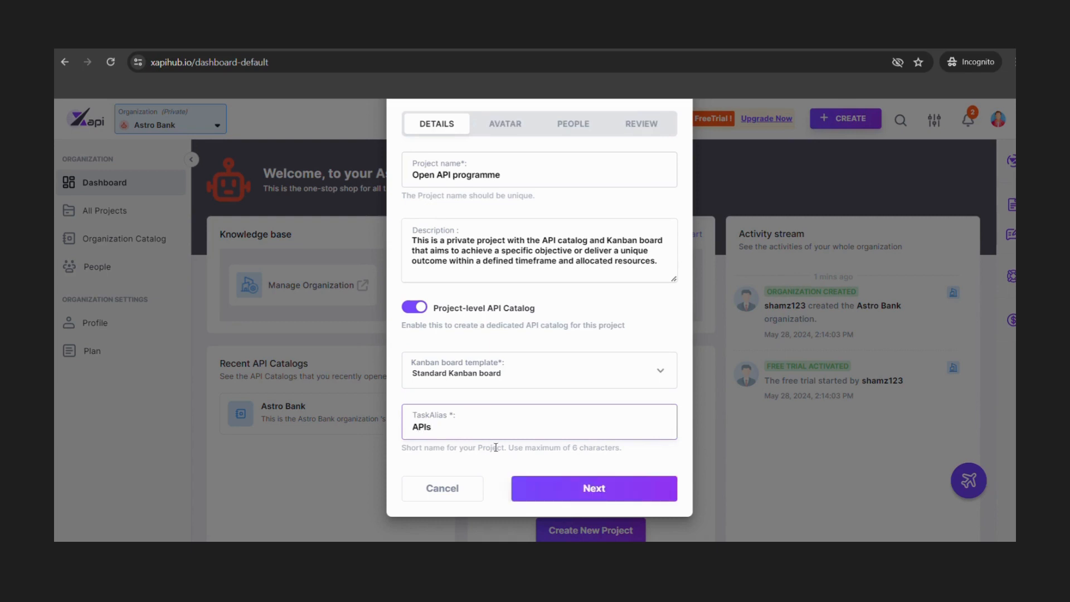
- Set the project's avatar to the grey sliders symbol
{"action": "left_click", "coordinate": [564, 495]}
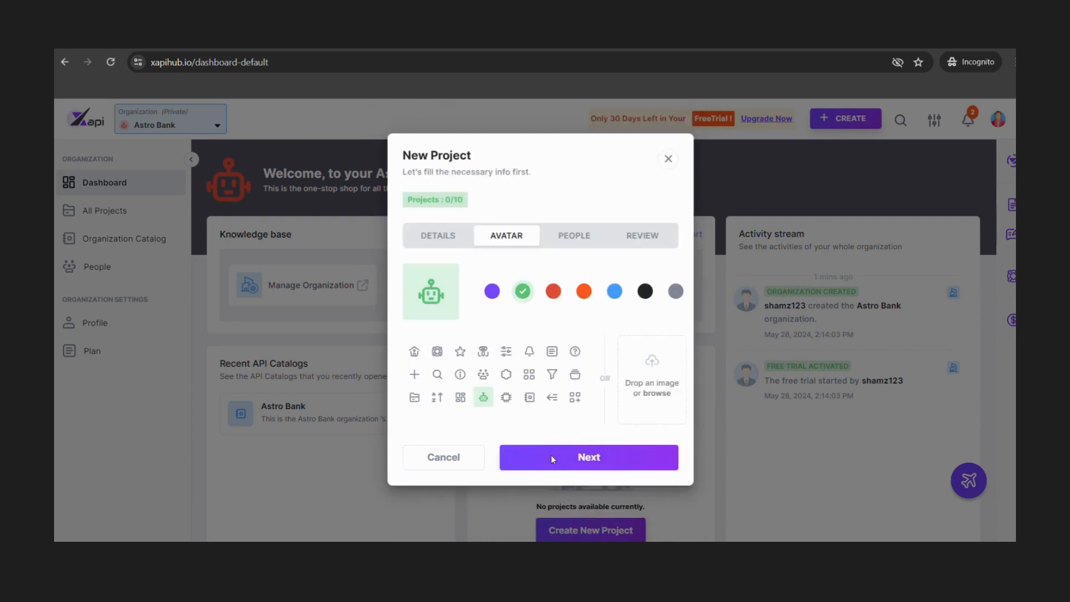
{"action": "left_click", "coordinate": [552, 287]}
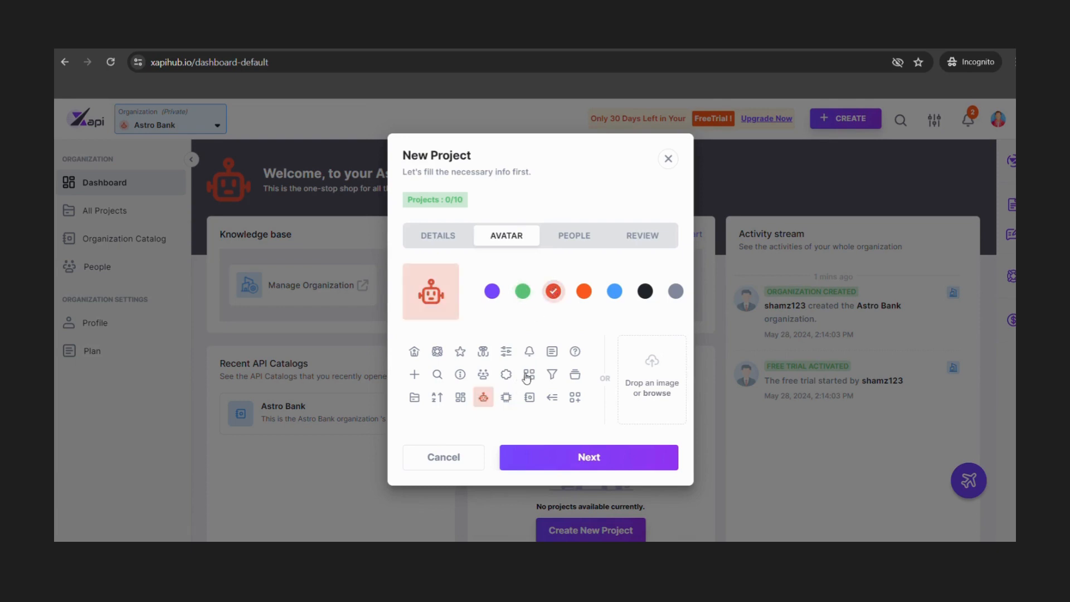
{"action": "left_click", "coordinate": [490, 353]}
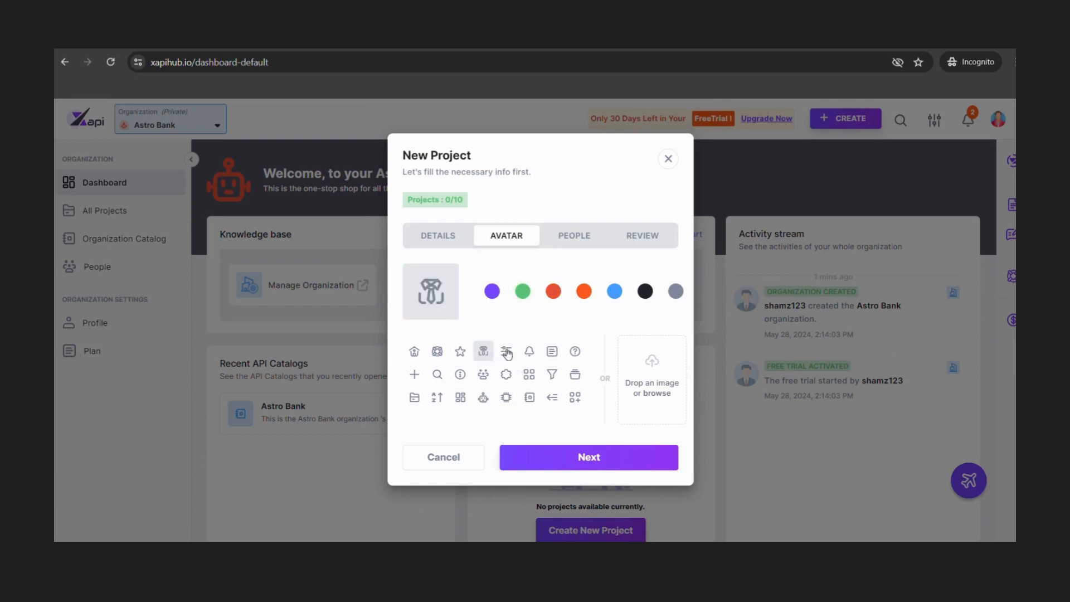
{"action": "left_click", "coordinate": [506, 351]}
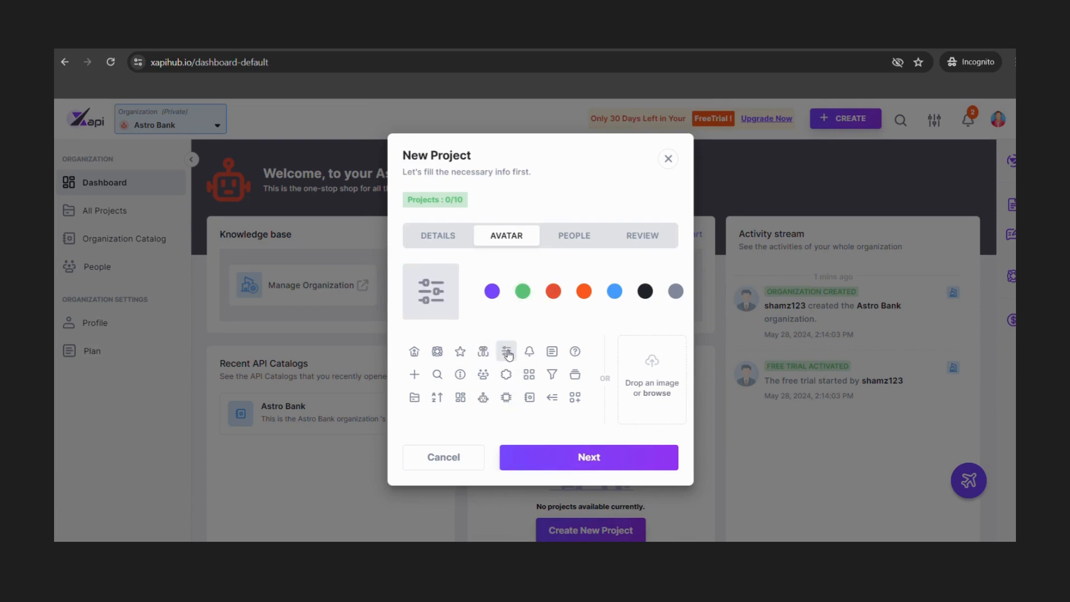
{"action": "left_click", "coordinate": [593, 460]}
- Create the project without inviting anyone, after checking the invitee page and the review summary
{"action": "left_click", "coordinate": [573, 418]}
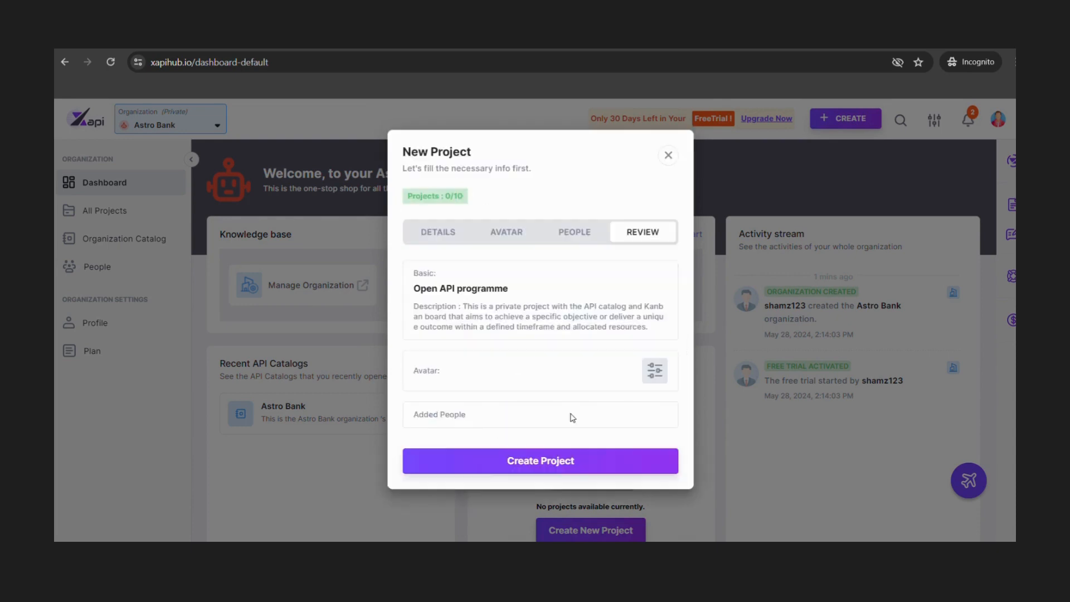
{"action": "left_click", "coordinate": [573, 233]}
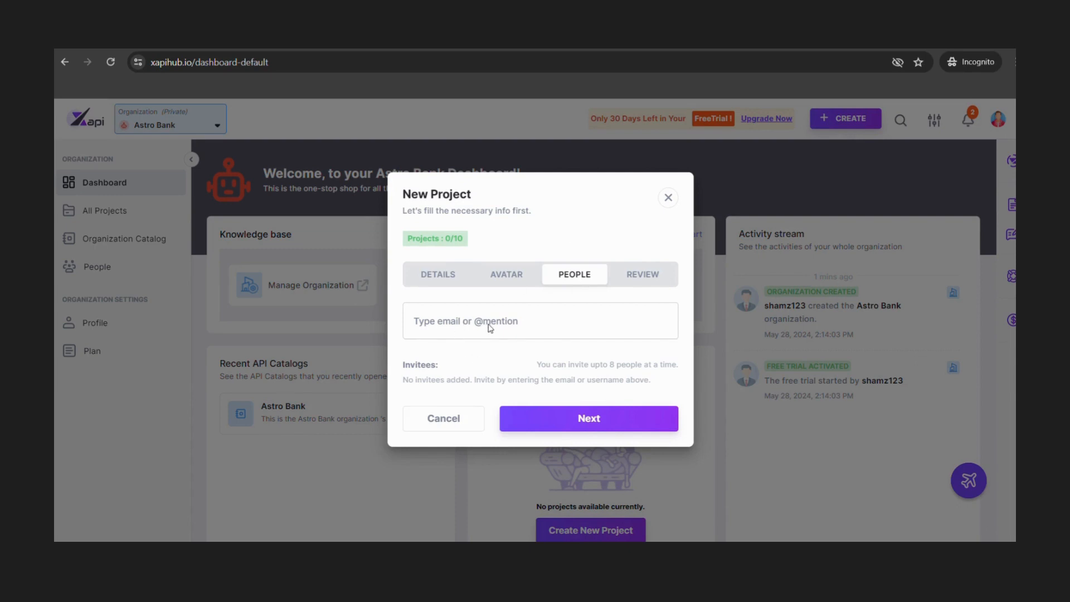
{"action": "left_click", "coordinate": [641, 274]}
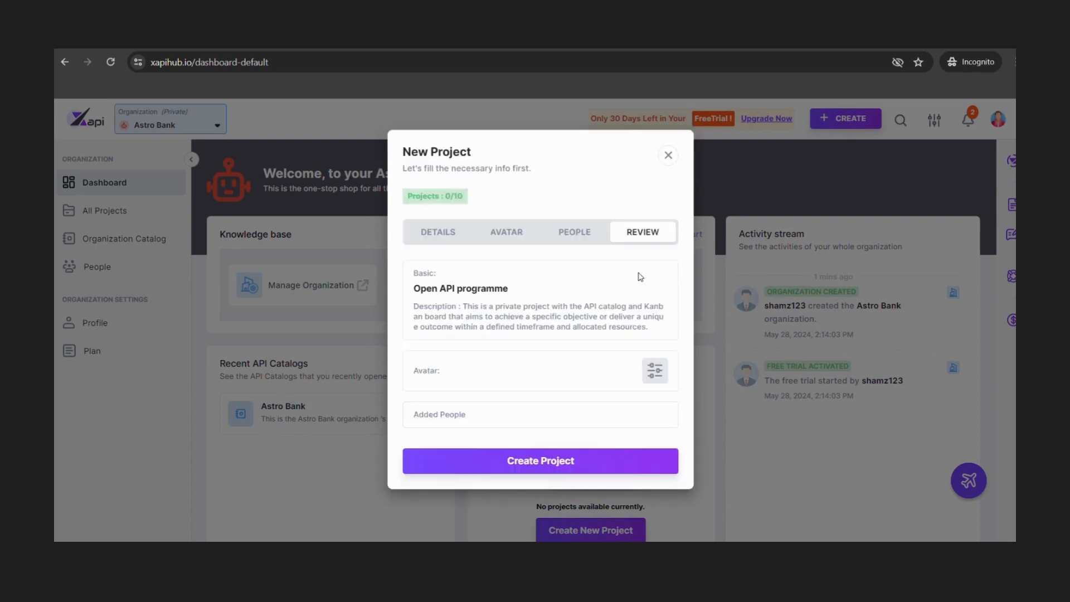
{"action": "left_click", "coordinate": [594, 461]}
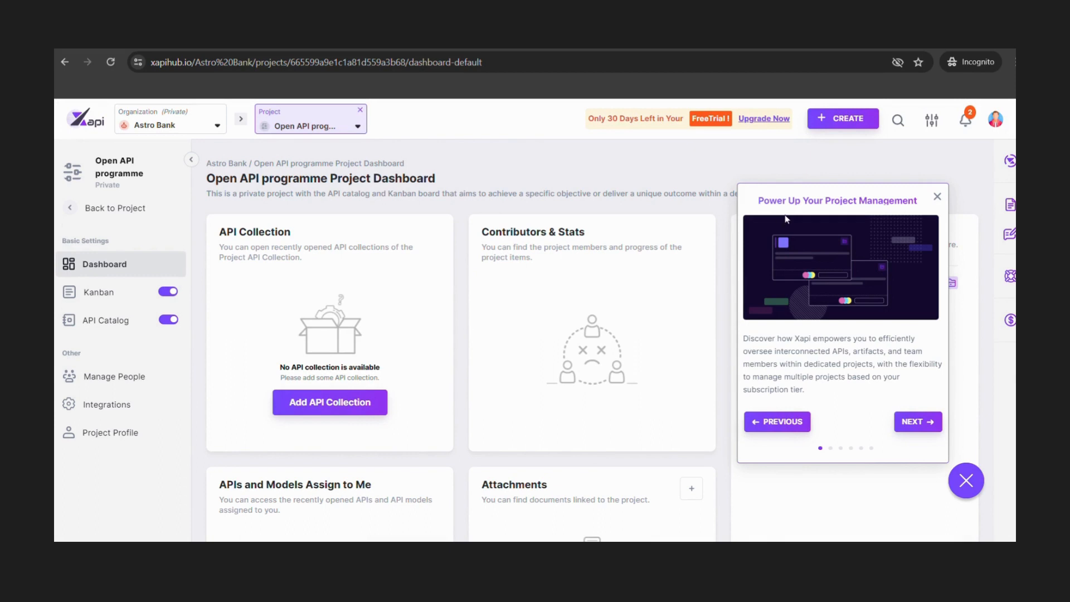
- Dismiss the project's introductory guide and look over the columns of its default Kanban board
{"action": "left_click", "coordinate": [938, 196]}
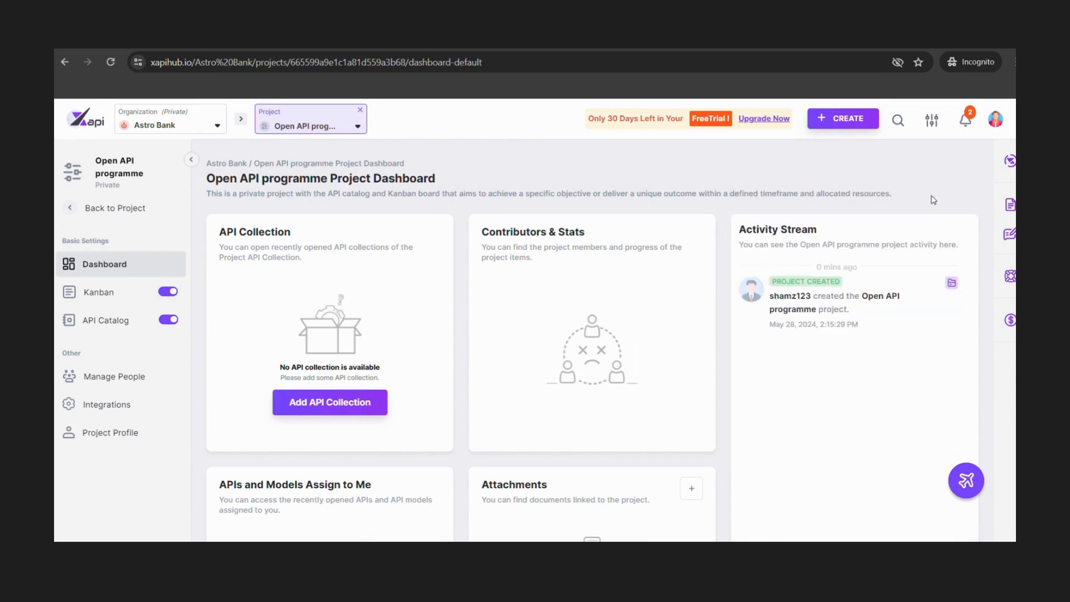
{"action": "left_click", "coordinate": [98, 302]}
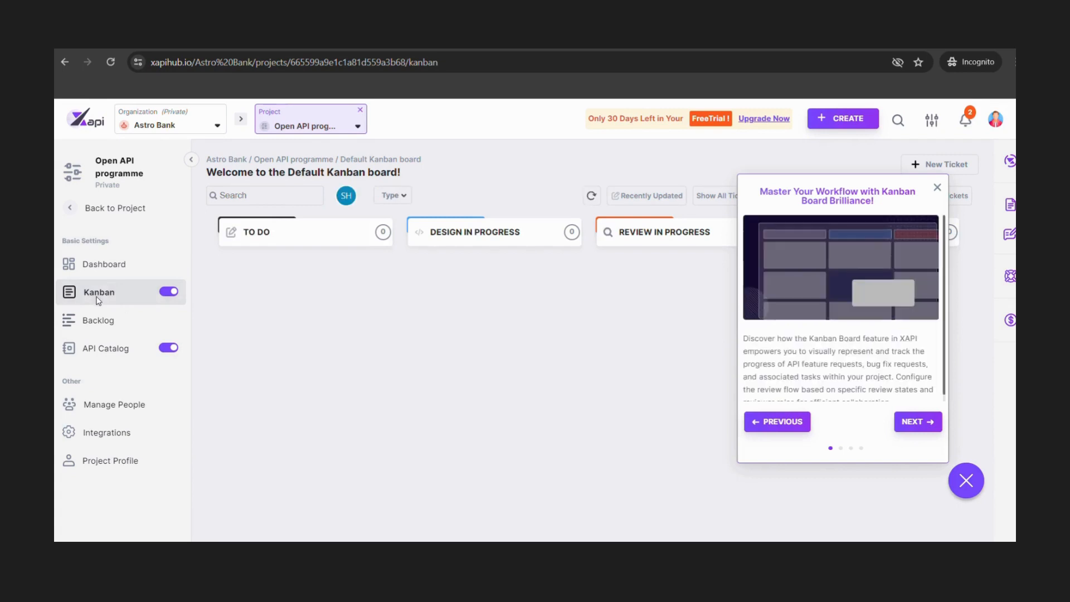
{"action": "left_click", "coordinate": [114, 354]}
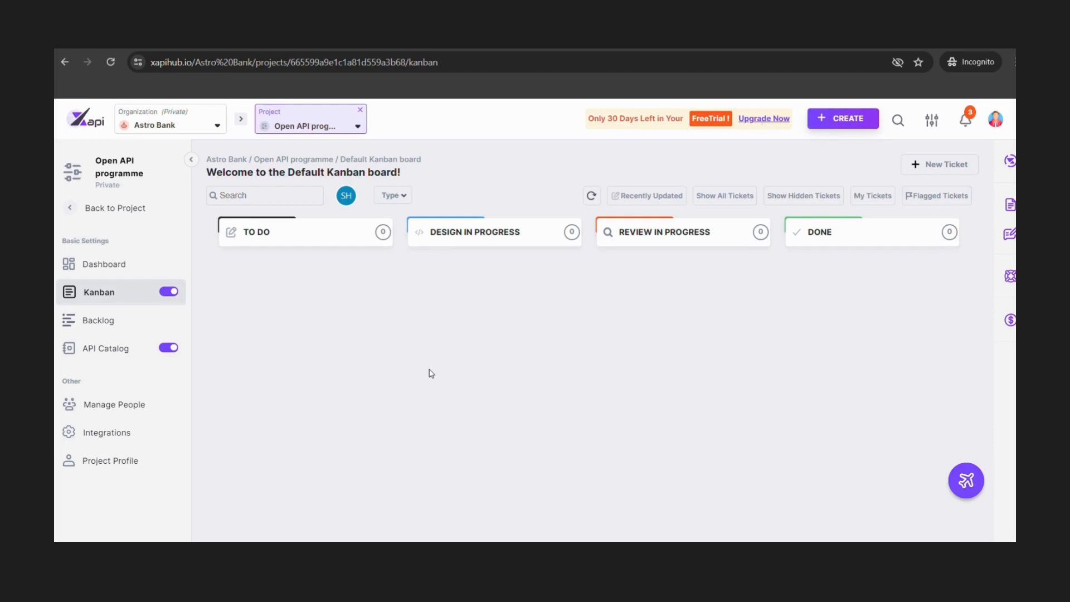
- Leave the Open API programme project for the Astro Bank dashboard and open the list of recently accessed organizations
{"action": "left_click", "coordinate": [360, 110]}
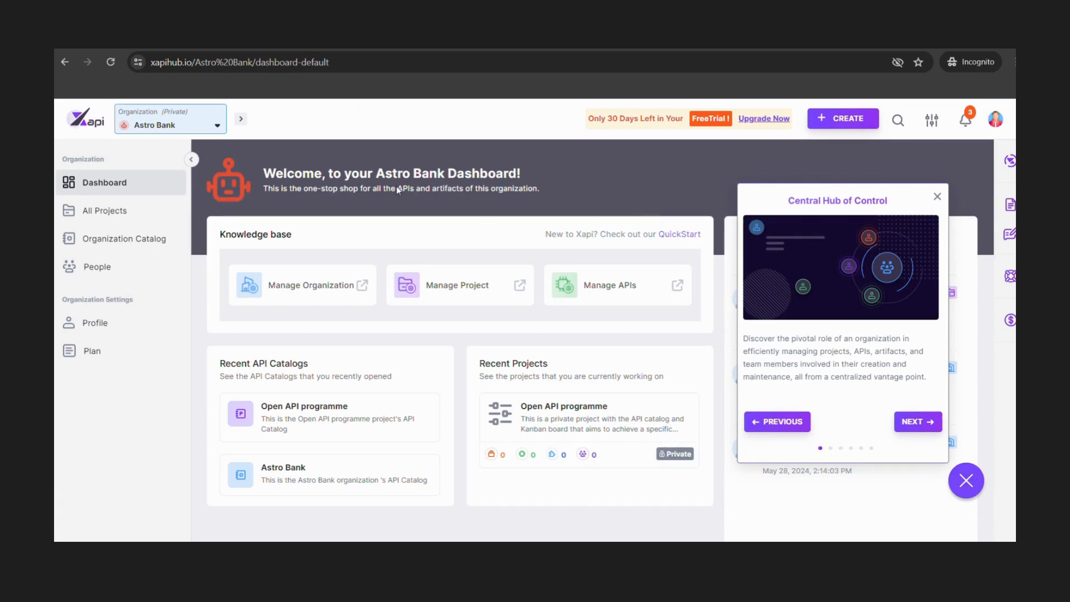
{"action": "left_click", "coordinate": [218, 127]}
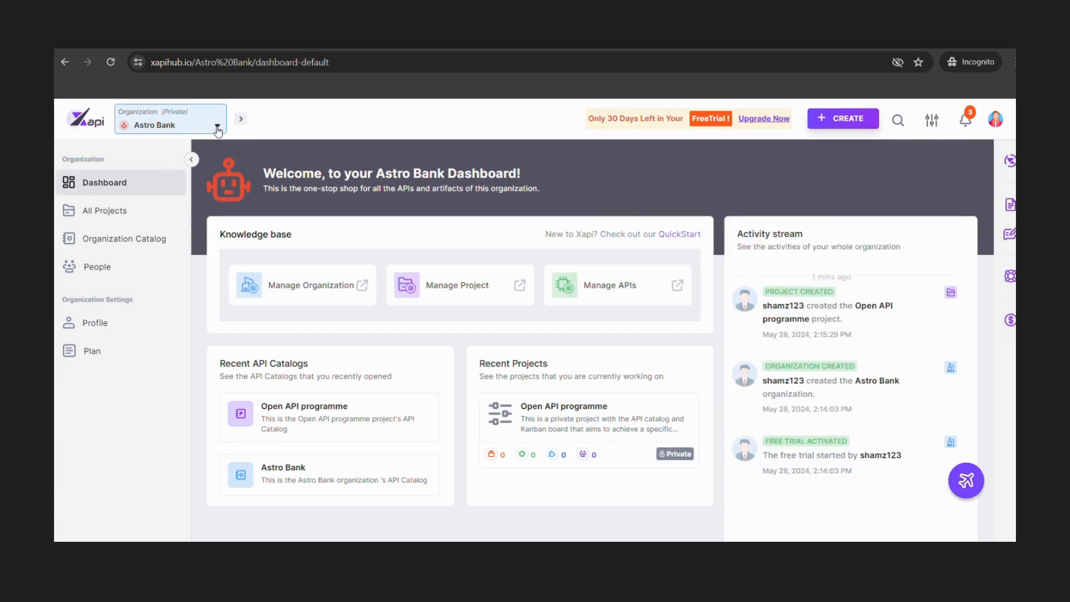
{"action": "left_click", "coordinate": [217, 128]}
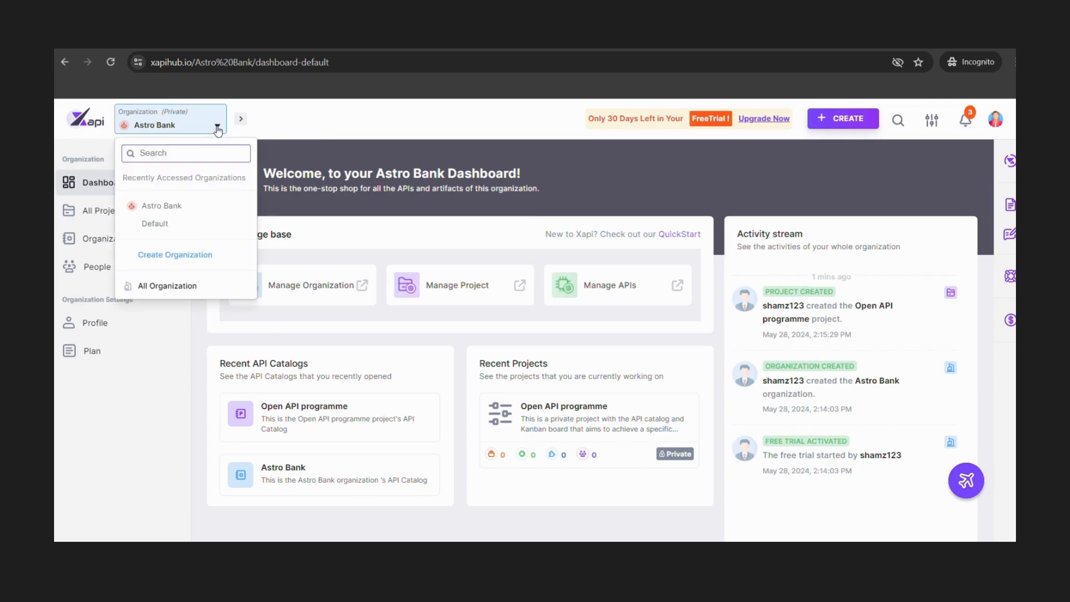